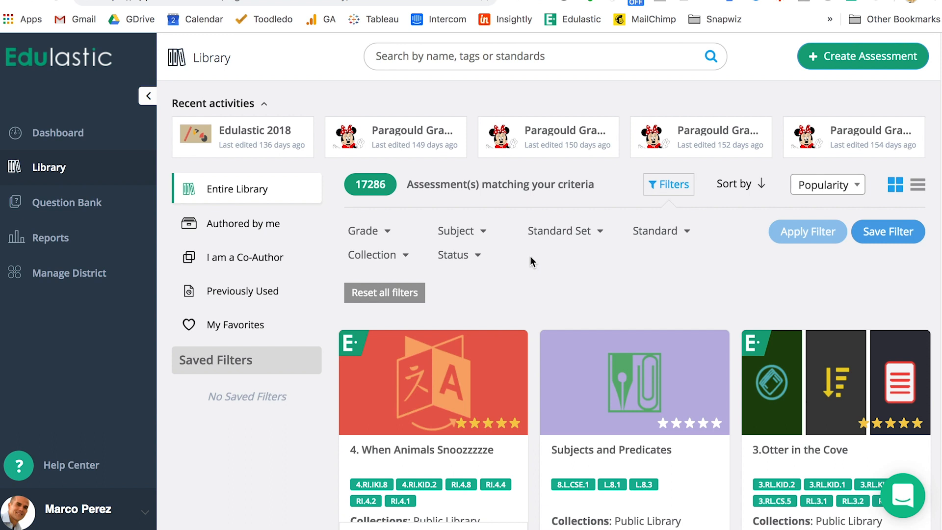
Create a new assessment from scratch named "Edulastic Demo"
{"action": "left_click", "coordinate": [852, 57]}
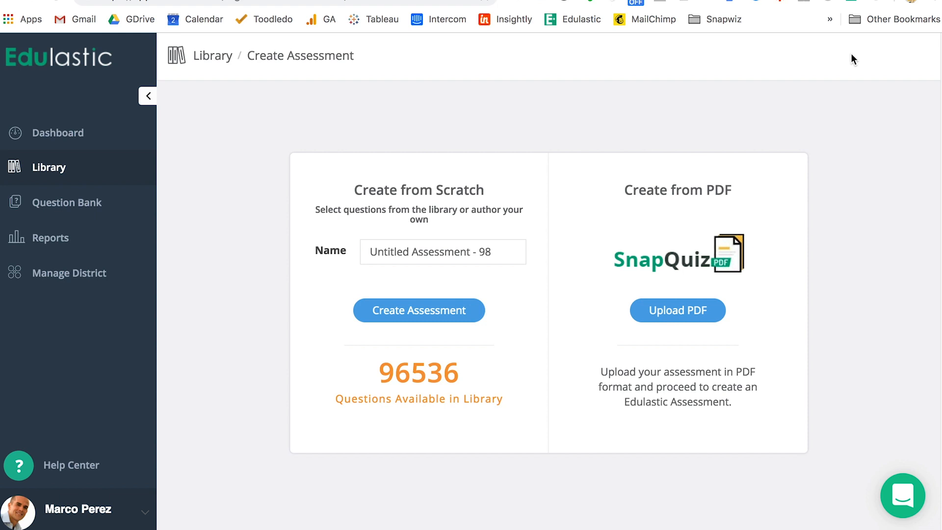
{"action": "left_click_drag", "start_coordinate": [495, 252], "coordinate": [355, 244]}
{"action": "type", "text": "Edulastic "}
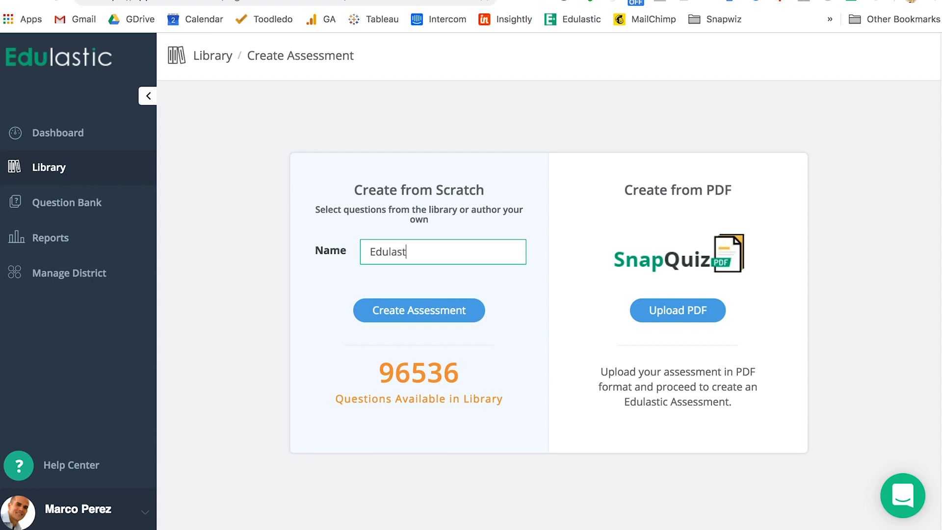
{"action": "type", "text": "Demo"}
{"action": "left_click", "coordinate": [457, 318]}
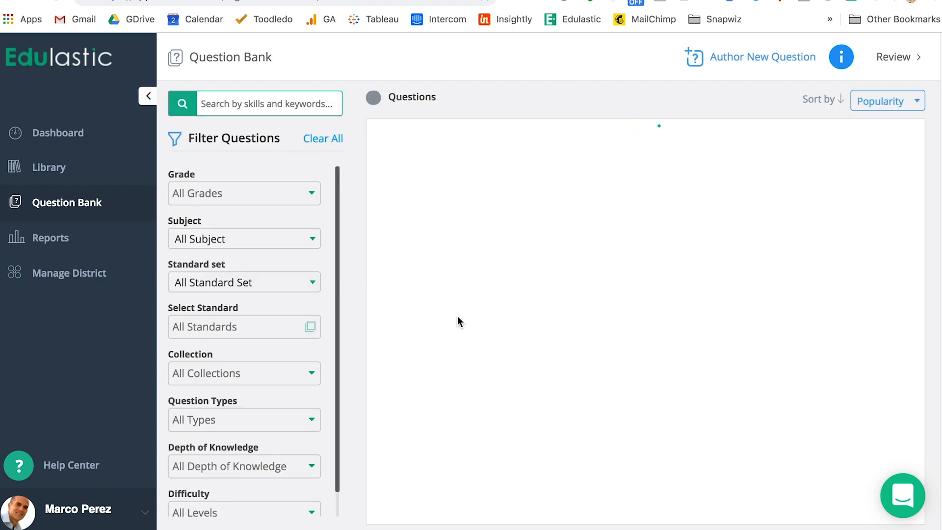
Collapse the side navigation and filter the question bank to Grade 7, Mathematics and the Math - Common Core standard set
{"action": "left_click", "coordinate": [147, 96]}
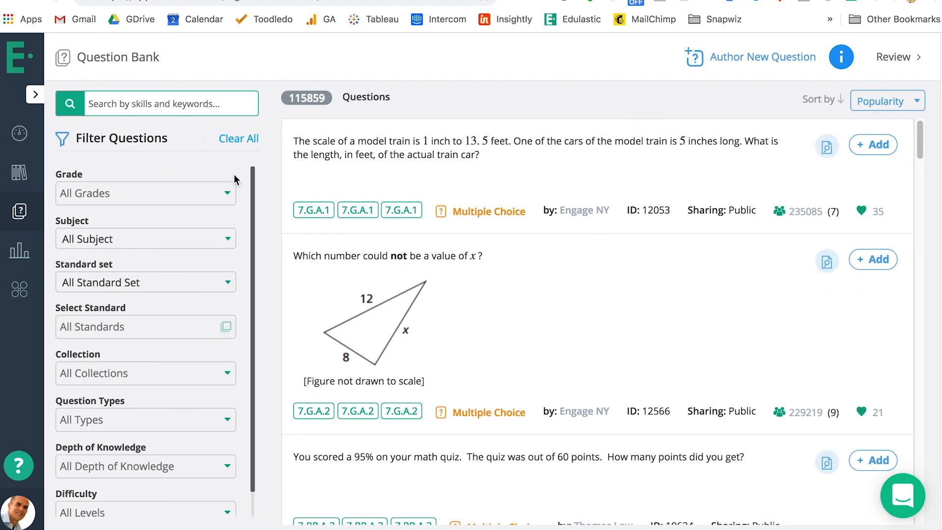
{"action": "left_click", "coordinate": [221, 193]}
{"action": "scroll", "coordinate": [206, 294], "scroll_direction": "down", "scroll_amount": 2}
{"action": "left_click", "coordinate": [199, 320]}
{"action": "left_click", "coordinate": [193, 241]}
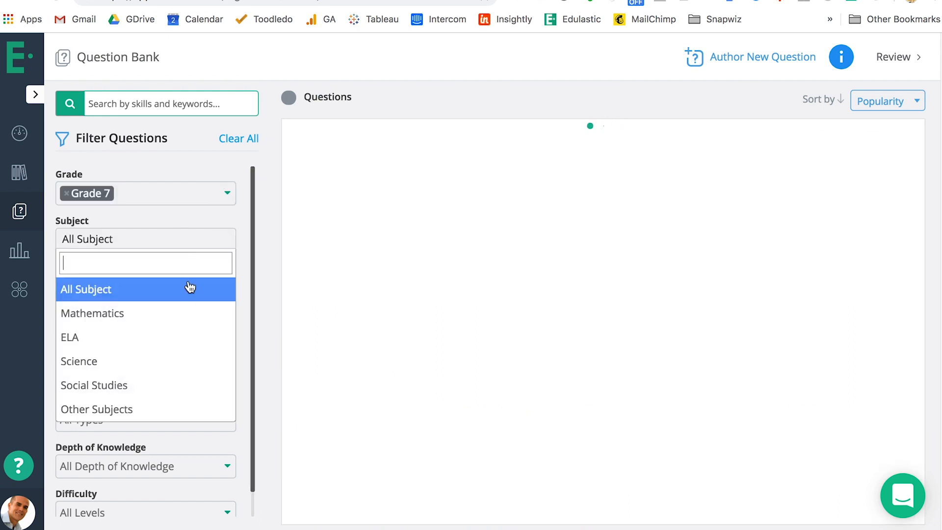
{"action": "left_click", "coordinate": [190, 304]}
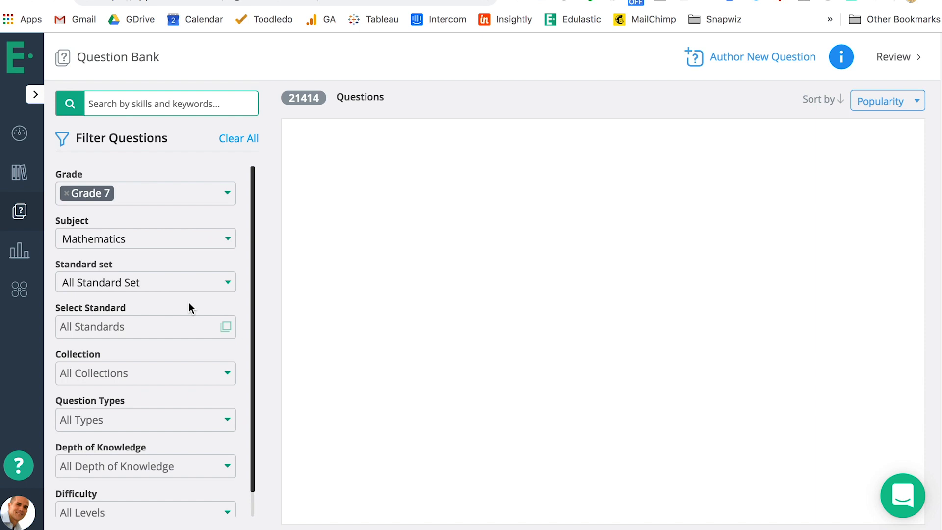
{"action": "left_click", "coordinate": [183, 319]}
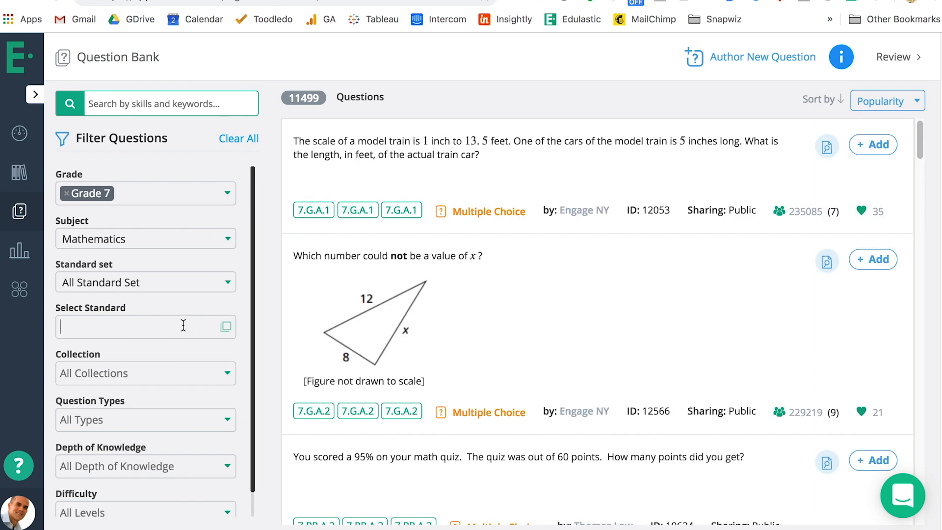
{"action": "left_click", "coordinate": [184, 289]}
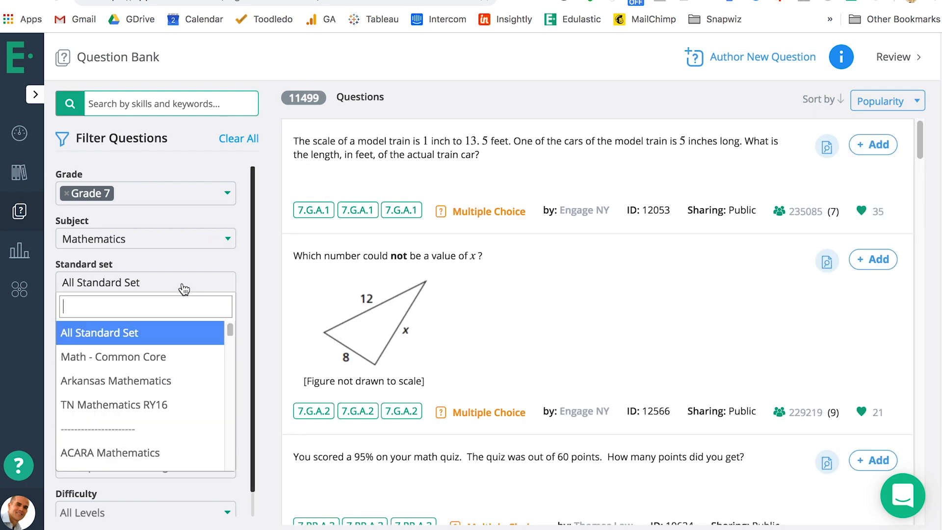
{"action": "left_click", "coordinate": [189, 353]}
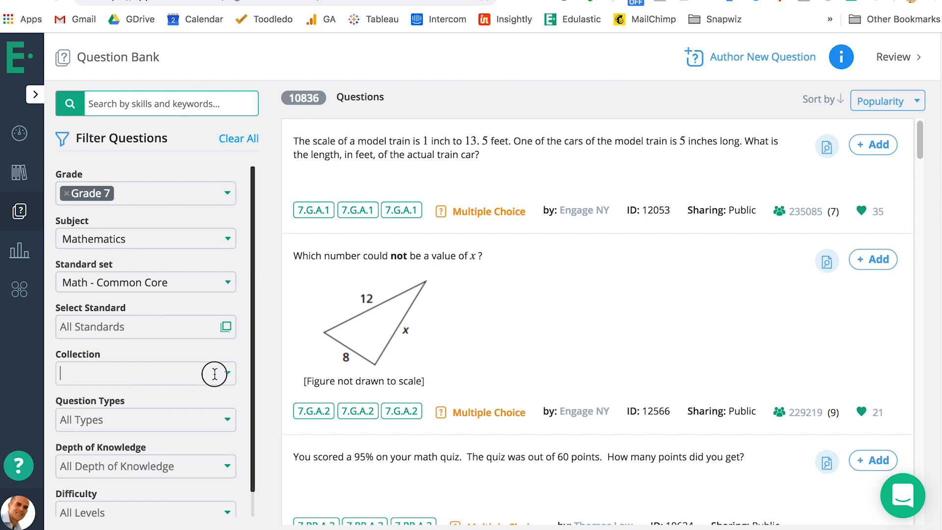
Restrict the questions to the Edulastic Certified collection and check which other collections are available
{"action": "left_click", "coordinate": [211, 373]}
{"action": "scroll", "coordinate": [219, 326], "scroll_direction": "down", "scroll_amount": 2}
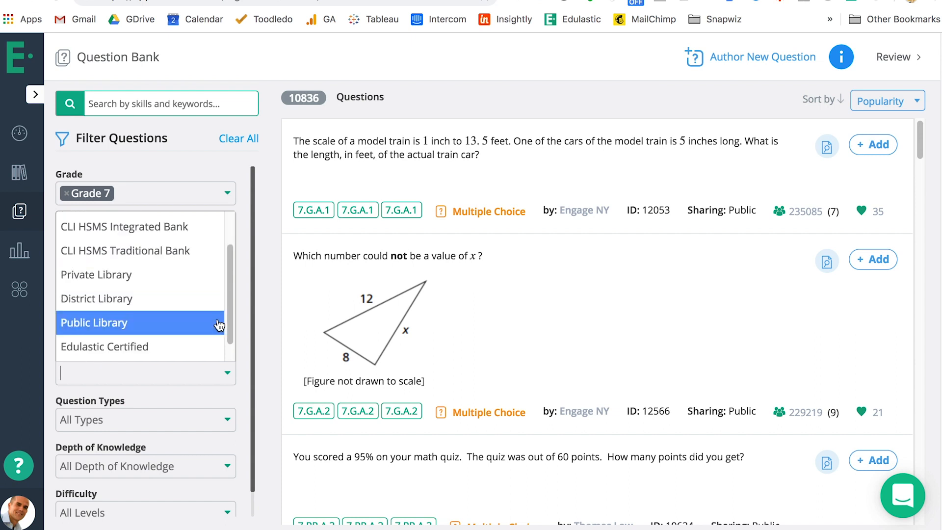
{"action": "left_click", "coordinate": [199, 347]}
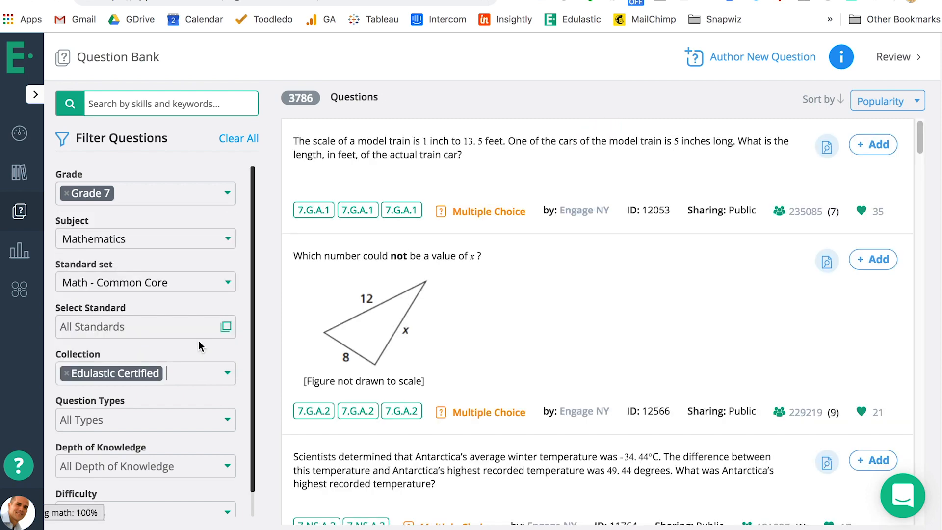
{"action": "left_click", "coordinate": [205, 373]}
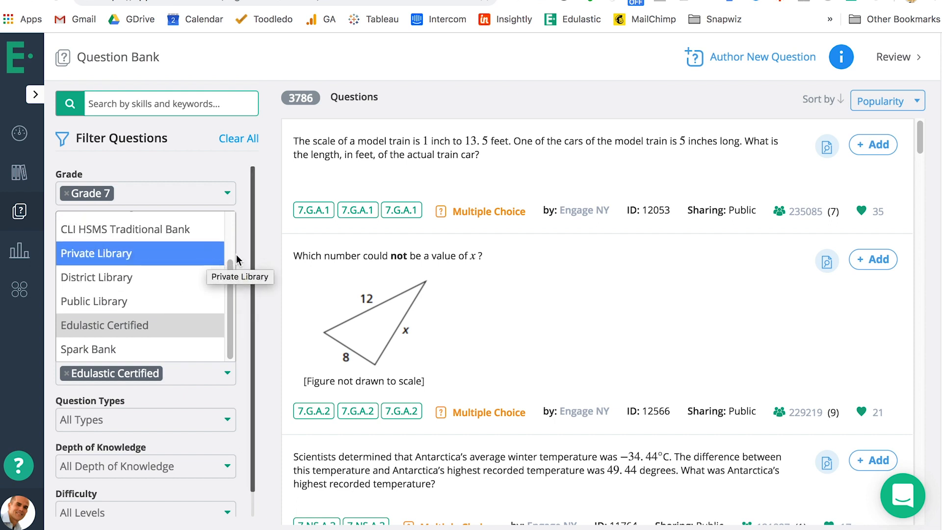
{"action": "left_click", "coordinate": [240, 273]}
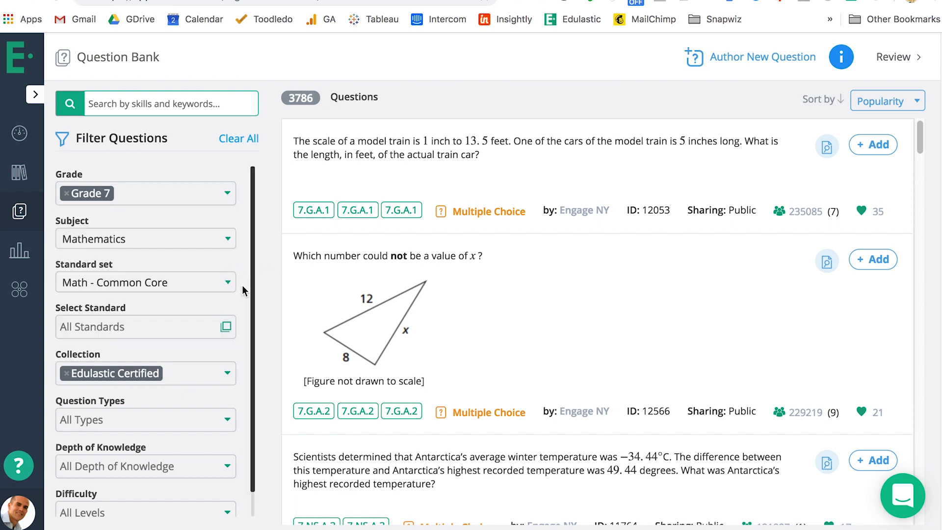
Limit the questions to all 7.G Geometry standards
{"action": "left_click_drag", "start_coordinate": [248, 326], "coordinate": [247, 332]}
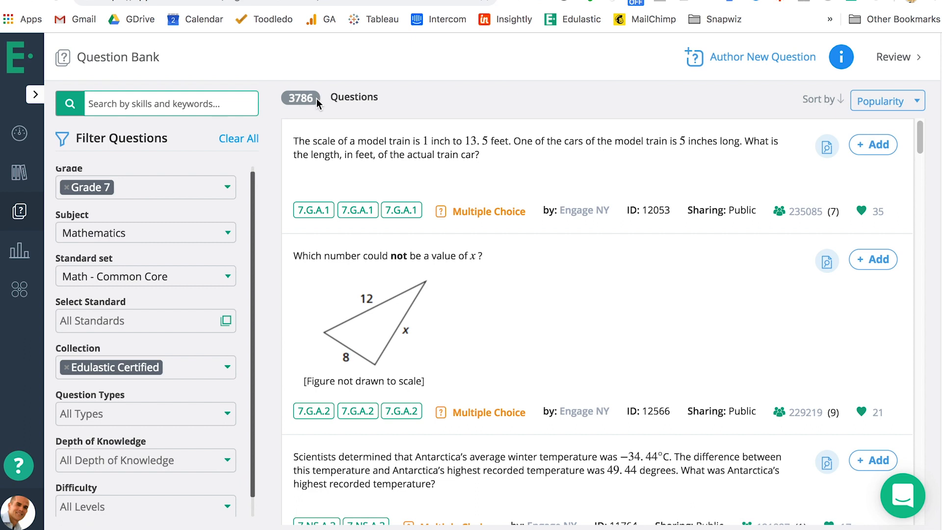
{"action": "left_click", "coordinate": [226, 322]}
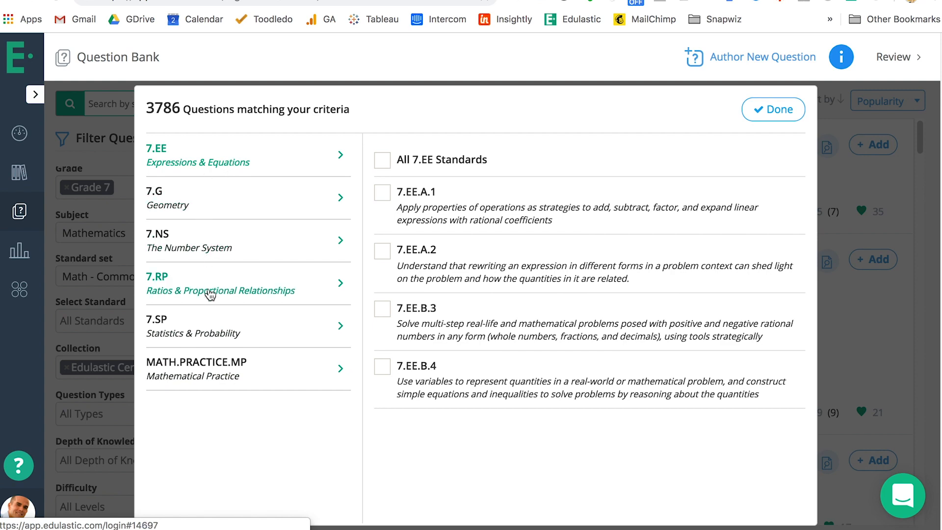
{"action": "left_click", "coordinate": [195, 197]}
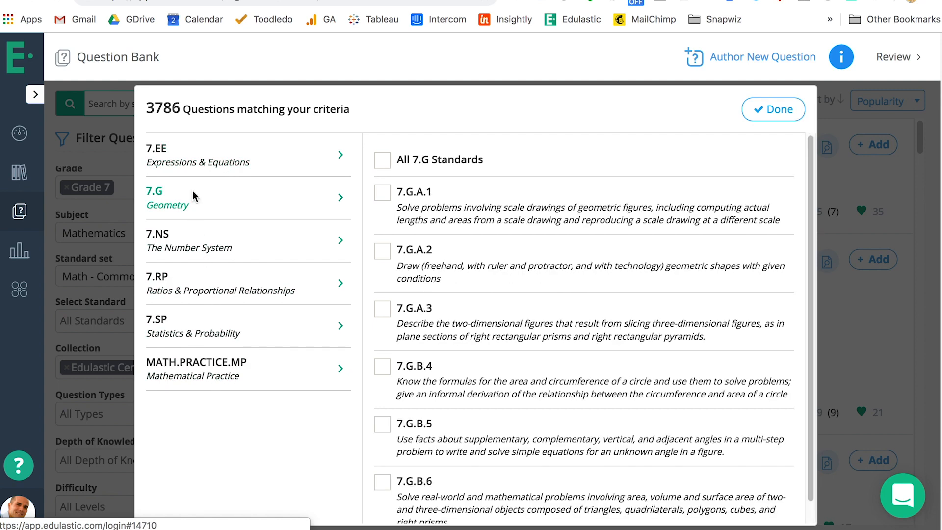
{"action": "left_click", "coordinate": [384, 161]}
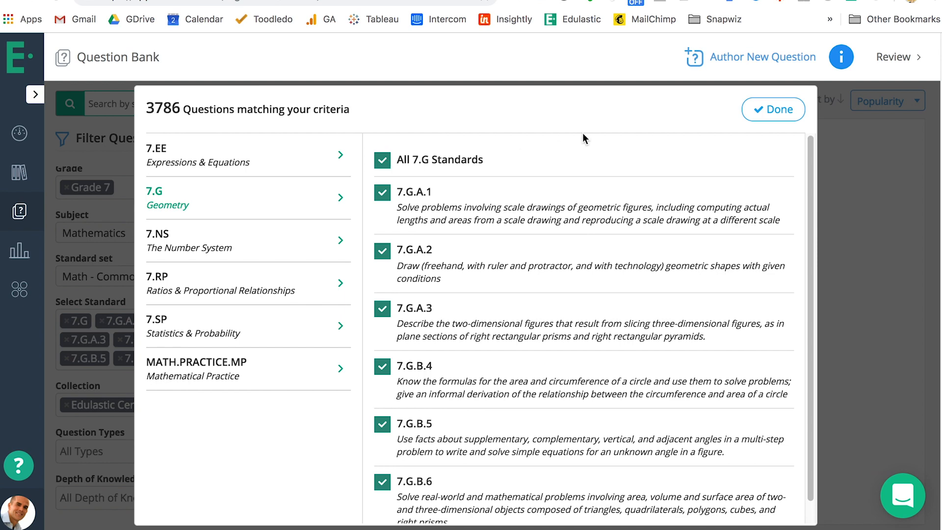
{"action": "left_click", "coordinate": [793, 116]}
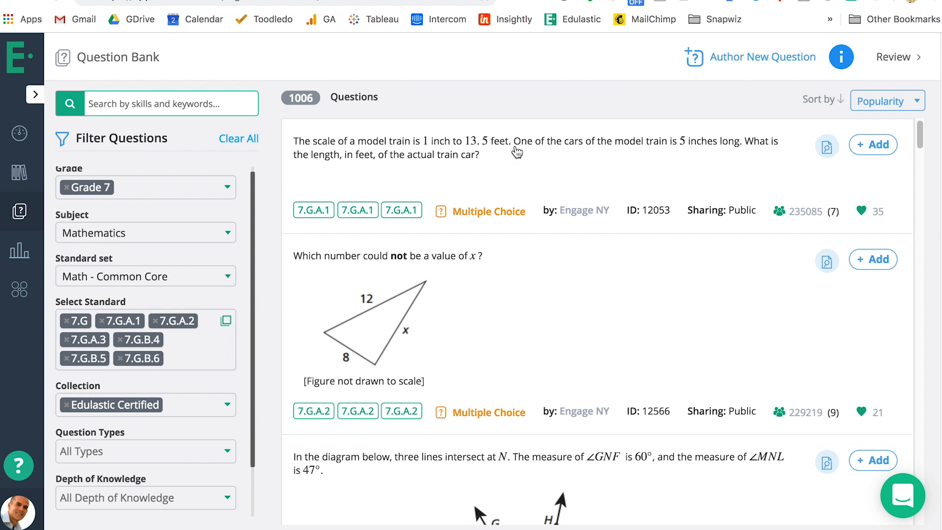
Preview the question about three lines intersecting at N, look through its content and close the preview
{"action": "scroll", "coordinate": [541, 330], "scroll_direction": "down", "scroll_amount": 1}
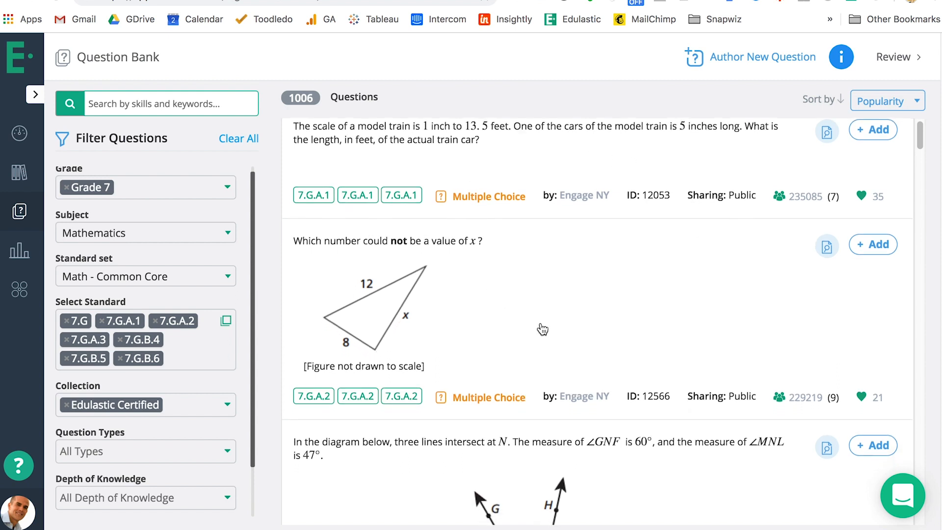
{"action": "scroll", "coordinate": [541, 329], "scroll_direction": "down", "scroll_amount": 1}
{"action": "scroll", "coordinate": [544, 325], "scroll_direction": "down", "scroll_amount": 1}
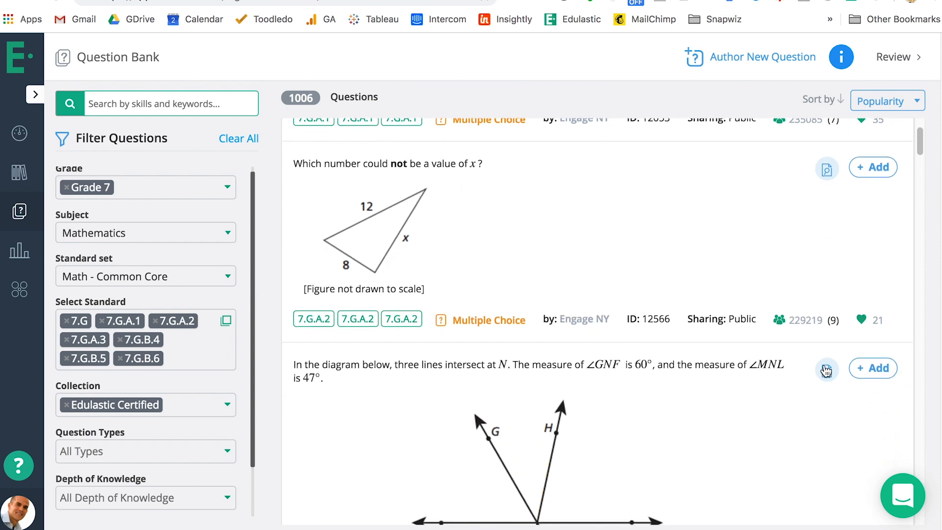
{"action": "left_click", "coordinate": [827, 374]}
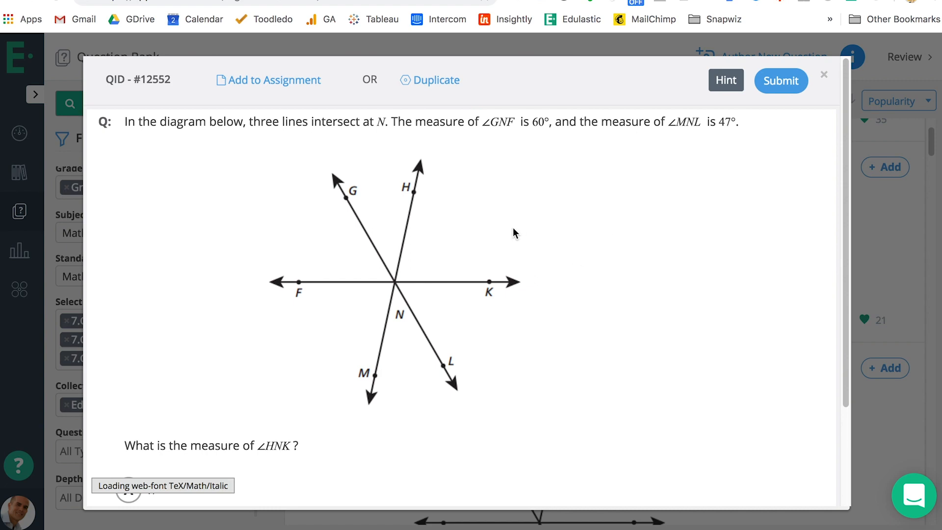
{"action": "scroll", "coordinate": [514, 228], "scroll_direction": "down", "scroll_amount": 3}
{"action": "scroll", "coordinate": [520, 277], "scroll_direction": "up", "scroll_amount": 3}
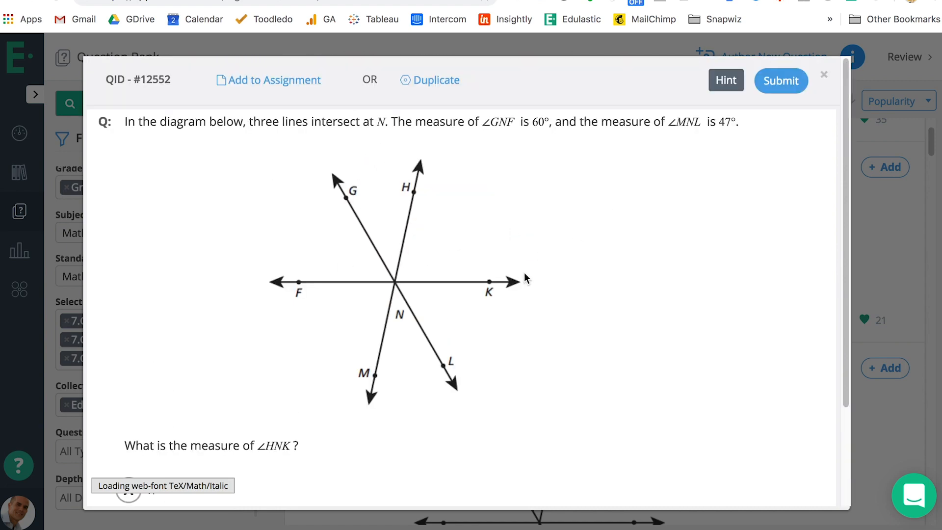
{"action": "left_click", "coordinate": [824, 75]}
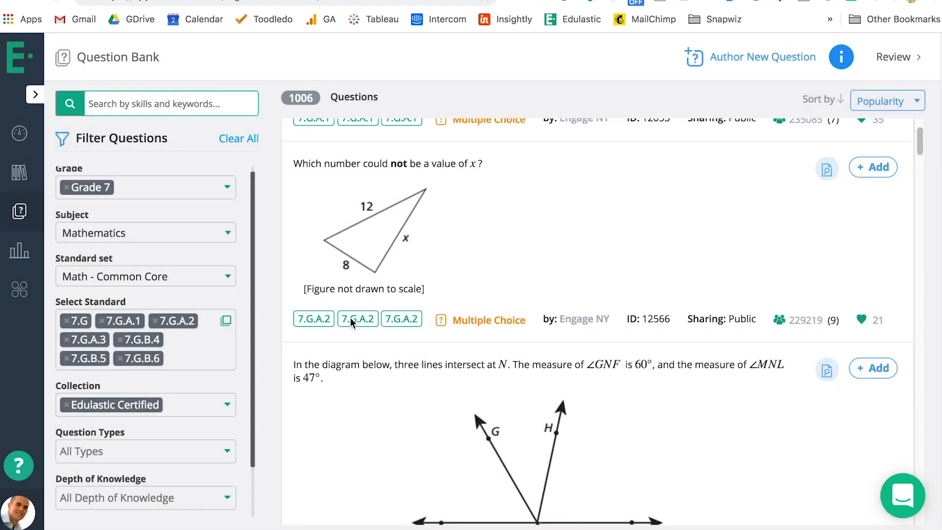
Filter the questions by the Graphing question type
{"action": "scroll", "coordinate": [188, 380], "scroll_direction": "down", "scroll_amount": 2}
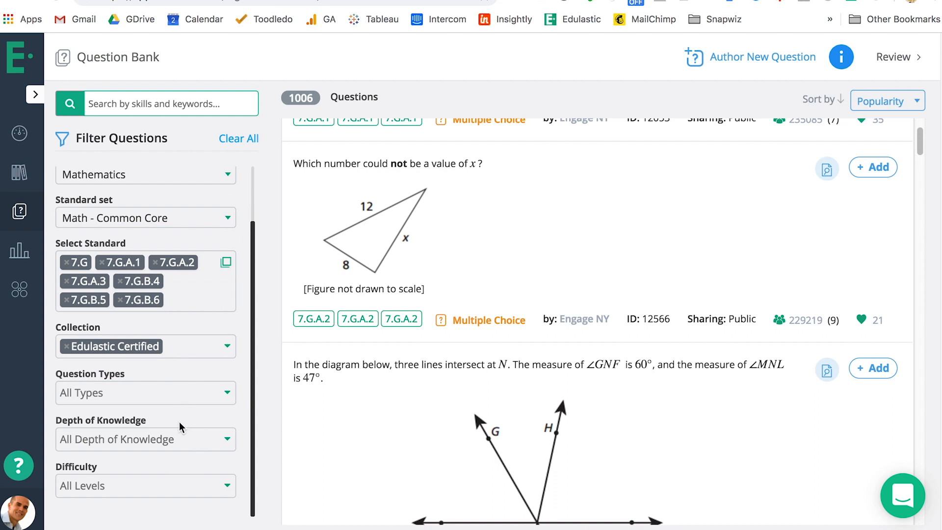
{"action": "left_click", "coordinate": [192, 390]}
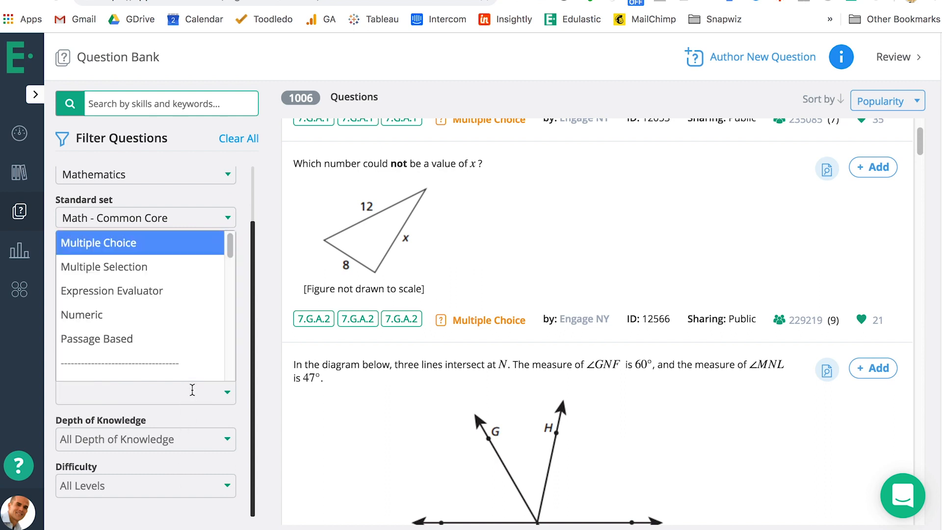
{"action": "type", "text": "gr"}
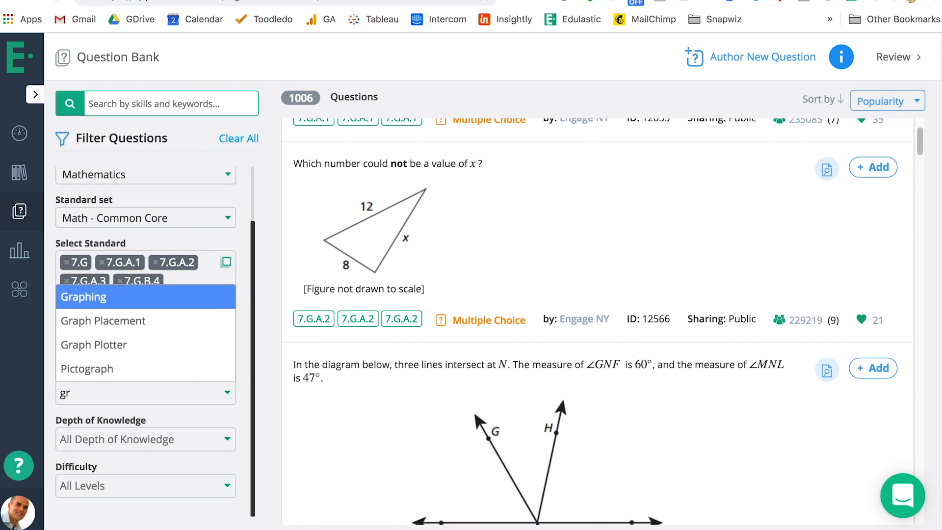
{"action": "left_click", "coordinate": [145, 297]}
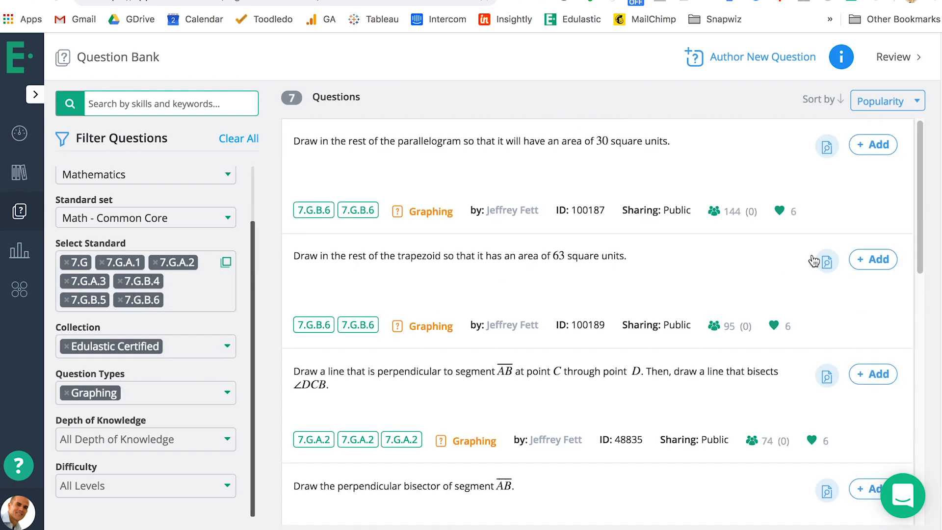
Preview the graphing question about completing the parallelogram with an area of 30 square units, and close it
{"action": "left_click", "coordinate": [827, 150]}
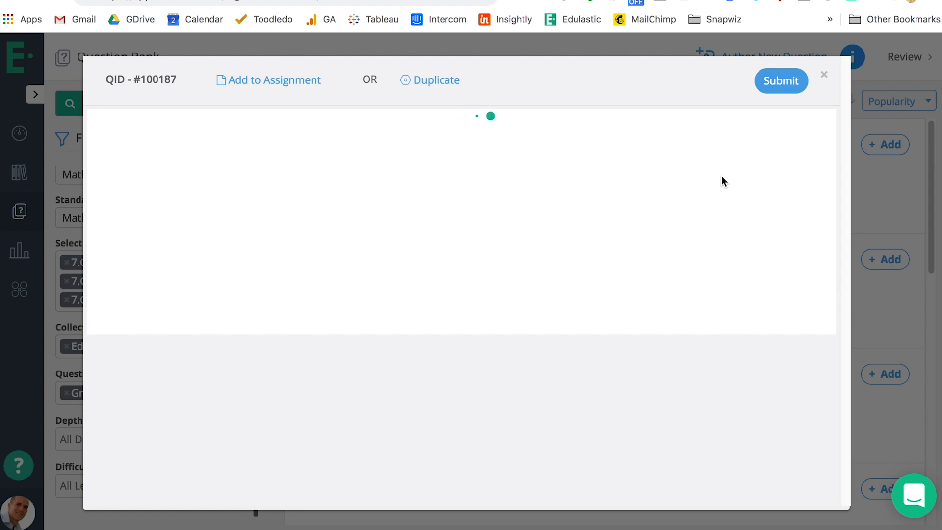
{"action": "scroll", "coordinate": [722, 177], "scroll_direction": "down", "scroll_amount": 3}
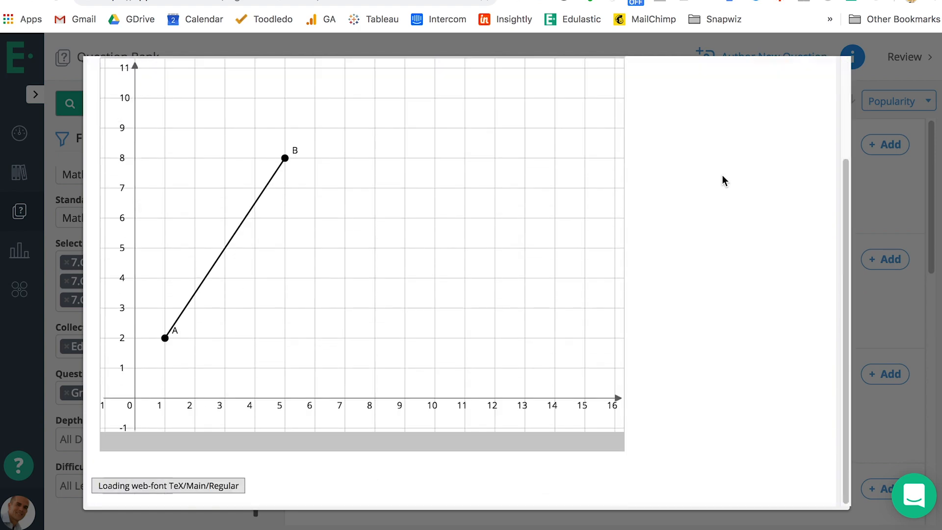
{"action": "scroll", "coordinate": [722, 181], "scroll_direction": "up", "scroll_amount": 3}
{"action": "left_click", "coordinate": [824, 76]}
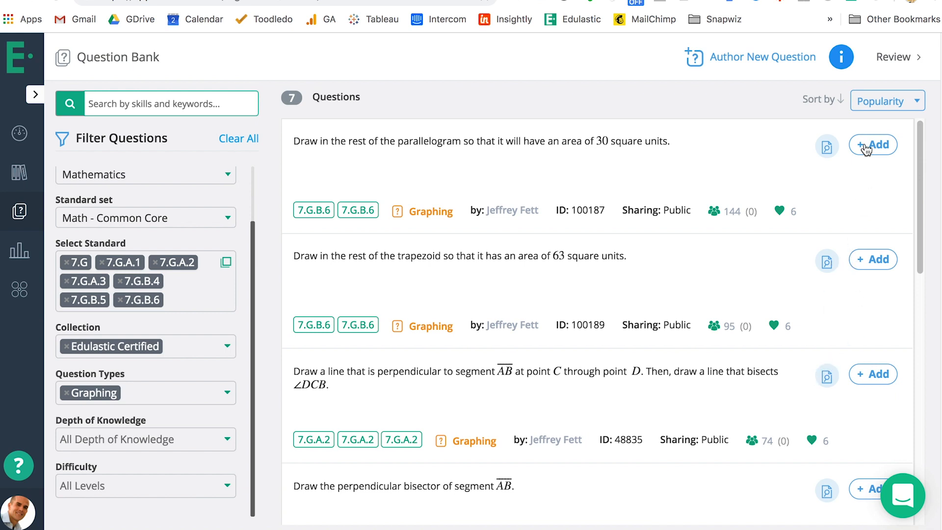
Add the parallelogram, trapezoid and perpendicular-line graphing questions to the assessment and open its question review
{"action": "left_click", "coordinate": [866, 146]}
{"action": "left_click", "coordinate": [878, 259]}
{"action": "left_click", "coordinate": [880, 375]}
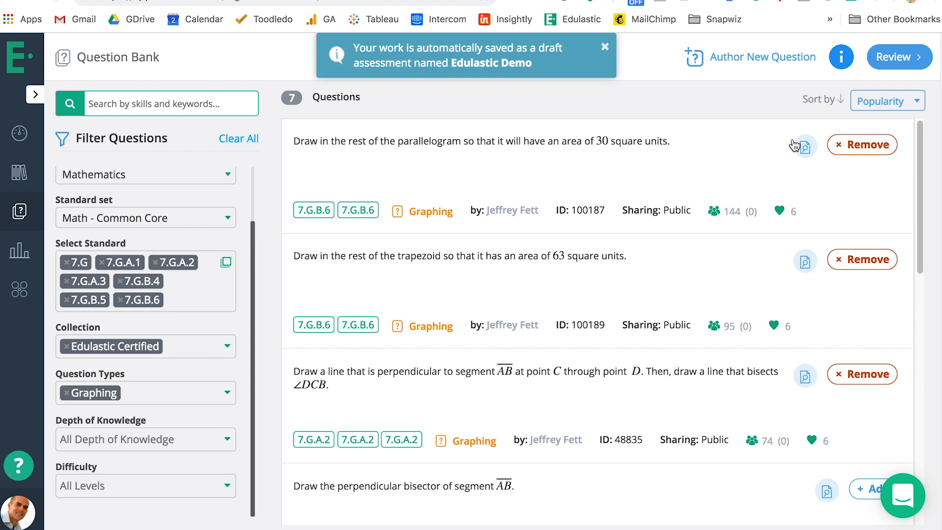
{"action": "left_click", "coordinate": [882, 59]}
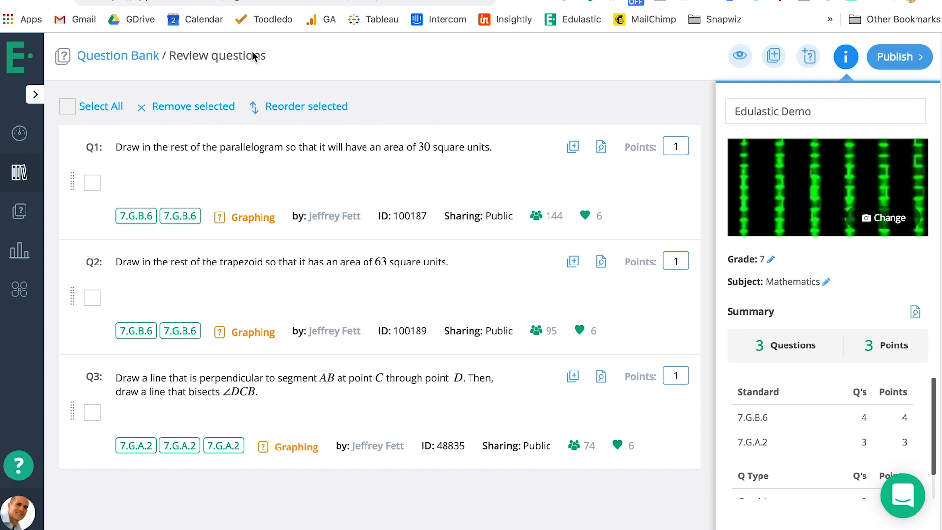
Return to the question bank, start authoring a new question and browse the Math Tech Enhanced question types
{"action": "left_click", "coordinate": [137, 62]}
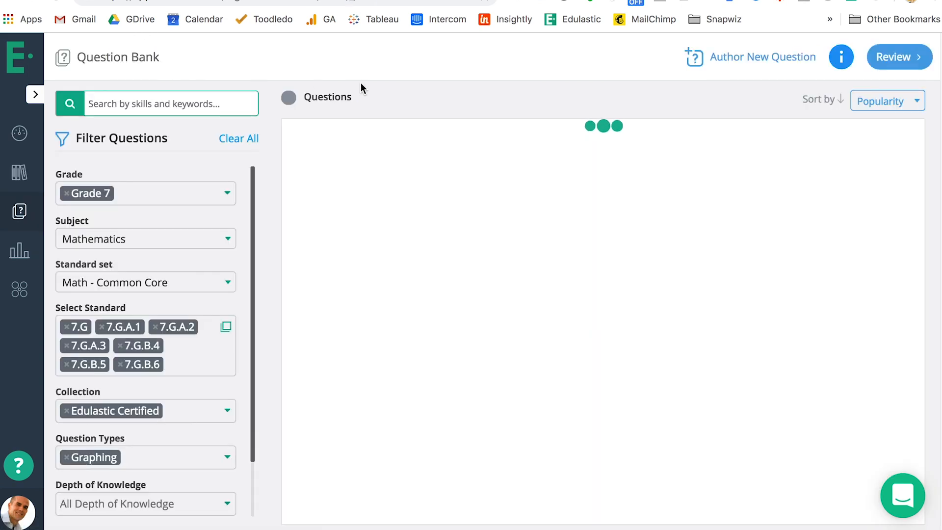
{"action": "left_click", "coordinate": [750, 58]}
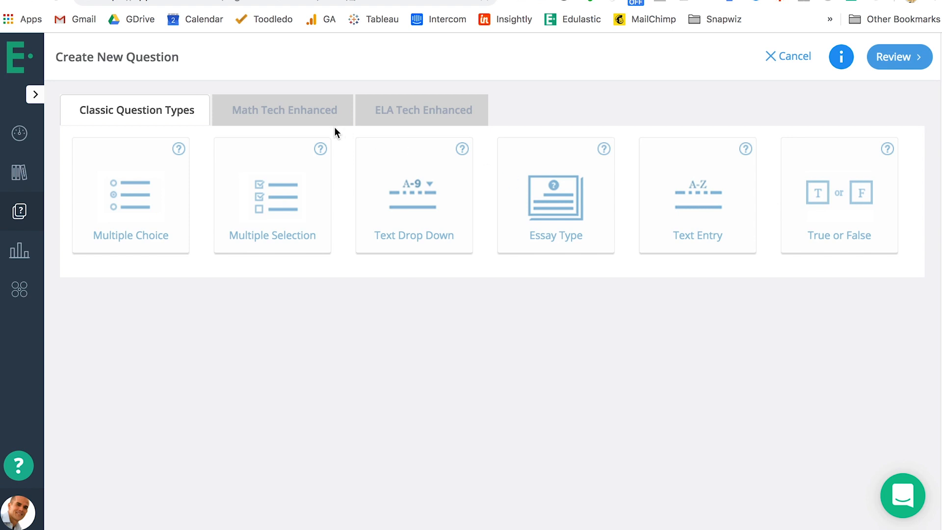
{"action": "left_click", "coordinate": [288, 101]}
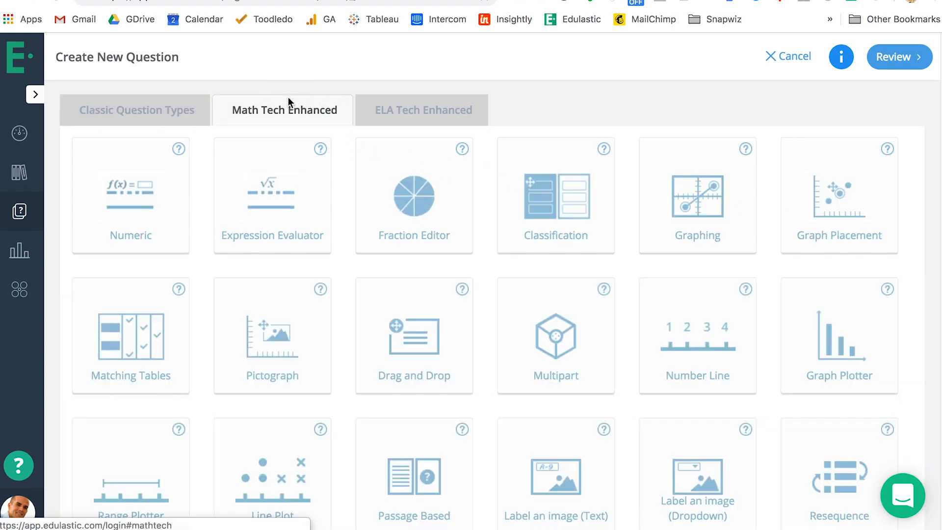
{"action": "scroll", "coordinate": [622, 210], "scroll_direction": "down", "scroll_amount": 1}
{"action": "scroll", "coordinate": [624, 210], "scroll_direction": "down", "scroll_amount": 1}
{"action": "scroll", "coordinate": [625, 210], "scroll_direction": "down", "scroll_amount": 1}
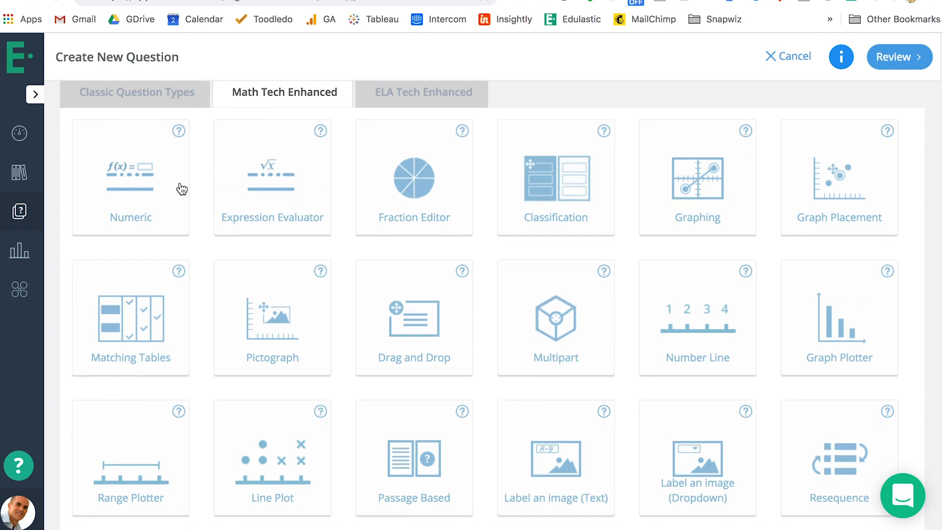
Look through the Math and ELA Tech Enhanced question types, and open and close the help video for the Resequence type
{"action": "scroll", "coordinate": [244, 223], "scroll_direction": "down", "scroll_amount": 1}
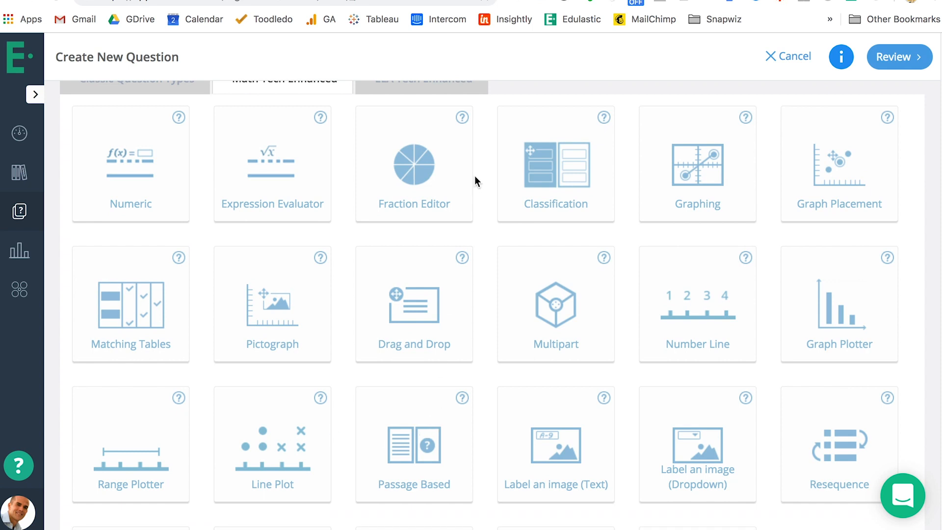
{"action": "scroll", "coordinate": [518, 231], "scroll_direction": "down", "scroll_amount": 2}
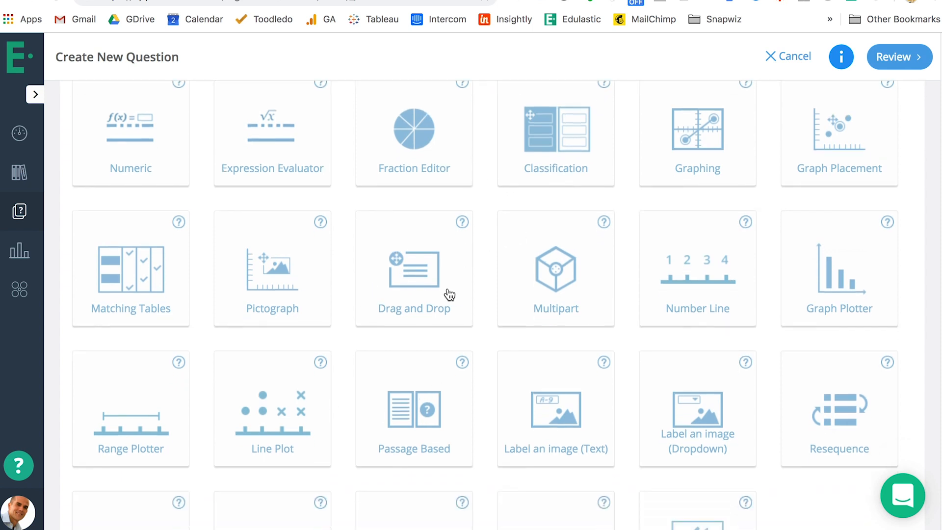
{"action": "scroll", "coordinate": [450, 294], "scroll_direction": "up", "scroll_amount": 3}
{"action": "left_click", "coordinate": [421, 110]}
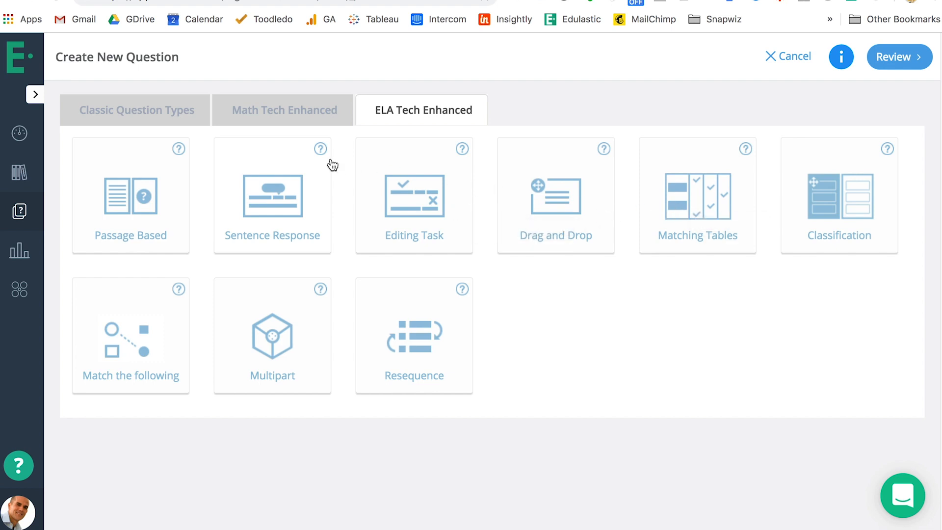
{"action": "left_click", "coordinate": [463, 291]}
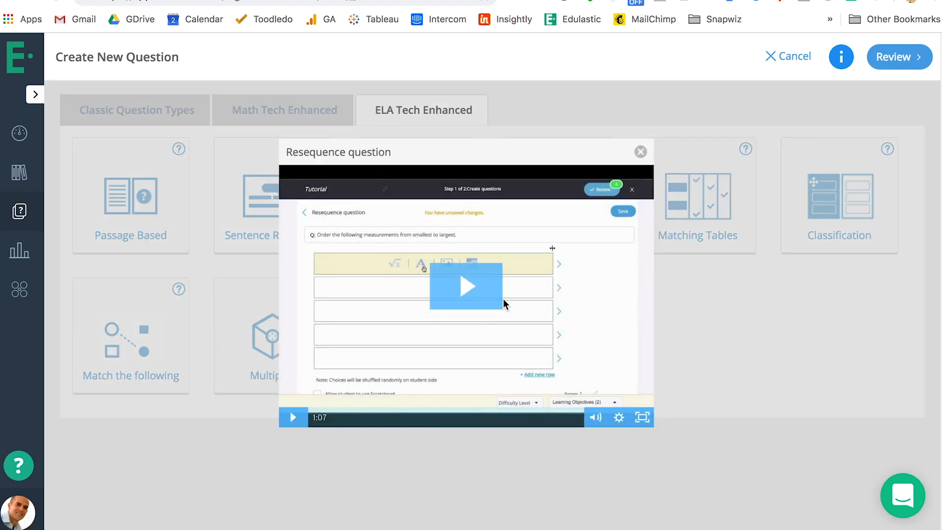
{"action": "left_click", "coordinate": [641, 152]}
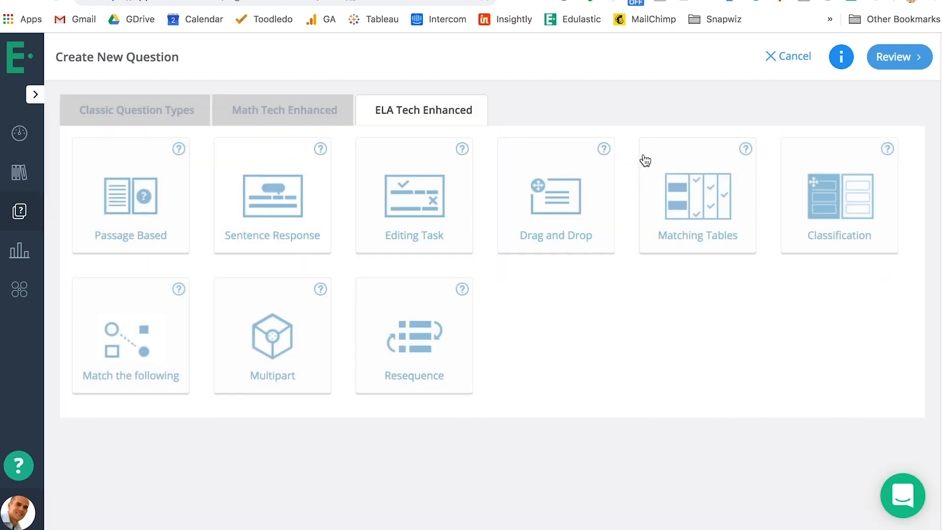
Return to the question review and publish the Edulastic Demo assessment
{"action": "left_click", "coordinate": [901, 57]}
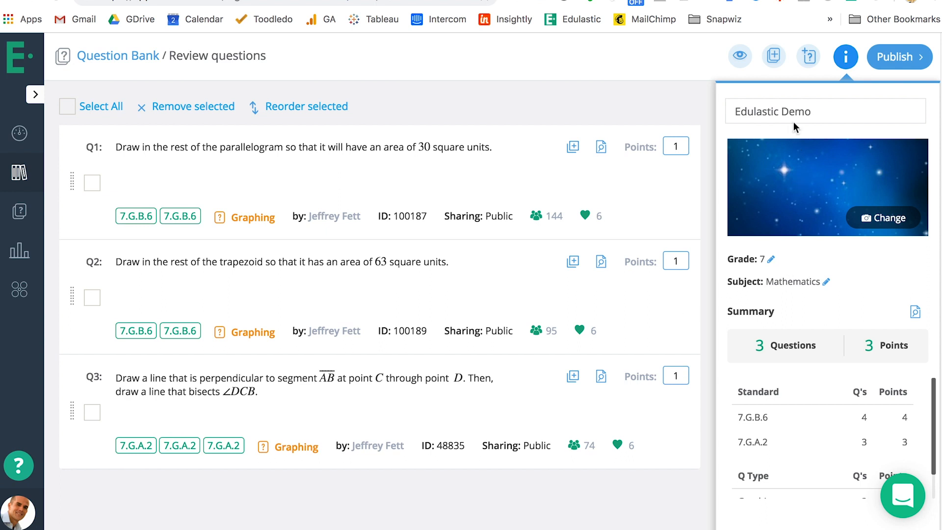
{"action": "left_click", "coordinate": [906, 59]}
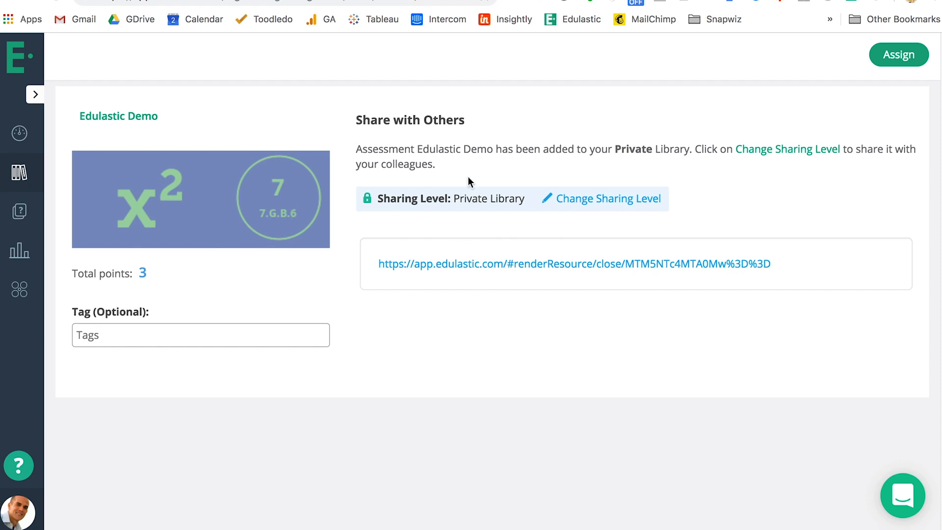
Check the sharing level options without changing them, and start assigning the published assessment
{"action": "left_click", "coordinate": [610, 199]}
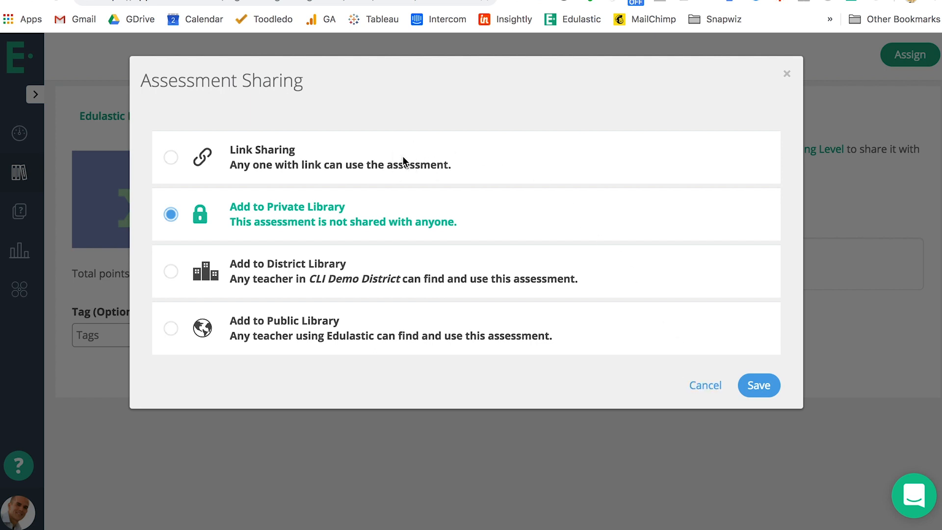
{"action": "left_click", "coordinate": [705, 387]}
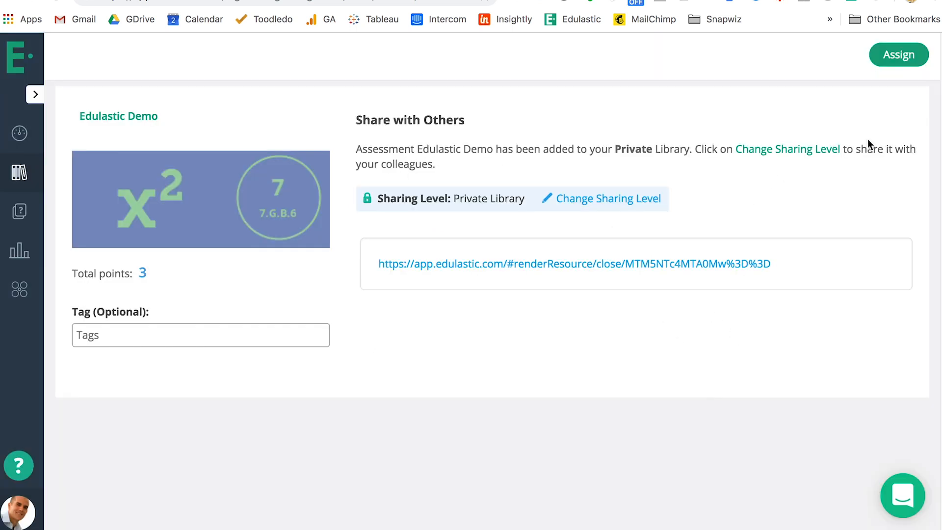
{"action": "left_click", "coordinate": [902, 55]}
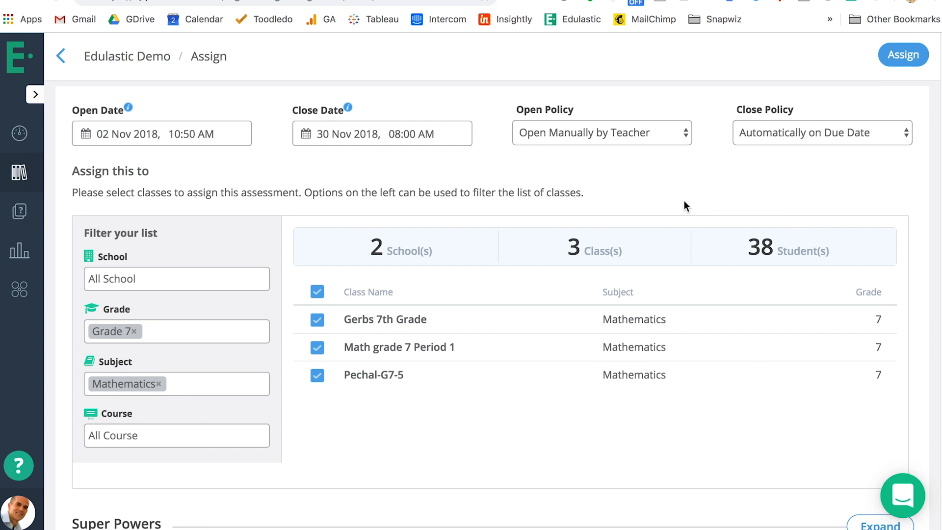
Filter the class list by the Thomson school and remove that filter again
{"action": "left_click", "coordinate": [174, 275]}
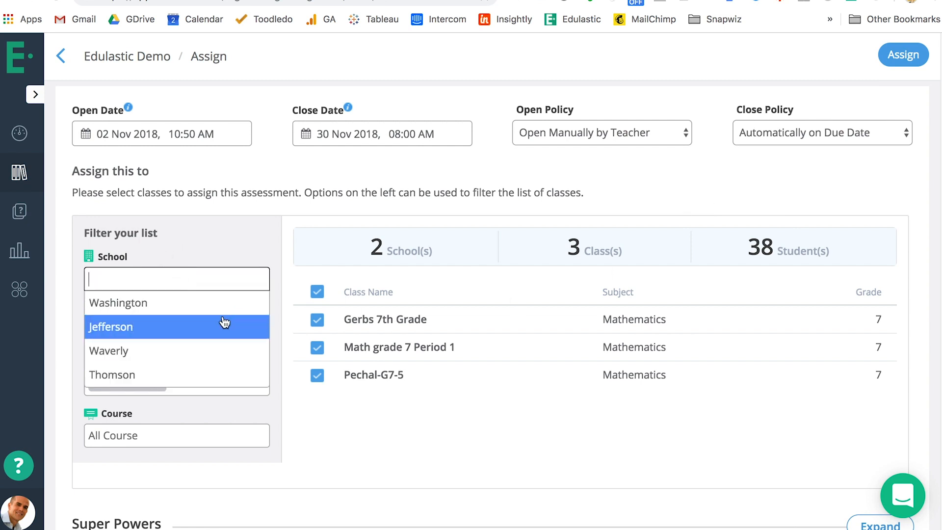
{"action": "left_click", "coordinate": [199, 374]}
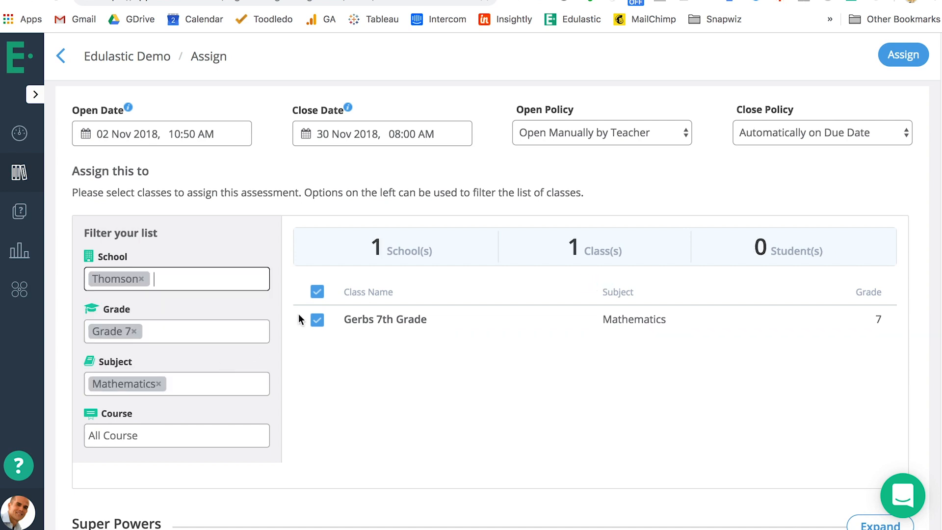
{"action": "left_click", "coordinate": [141, 279]}
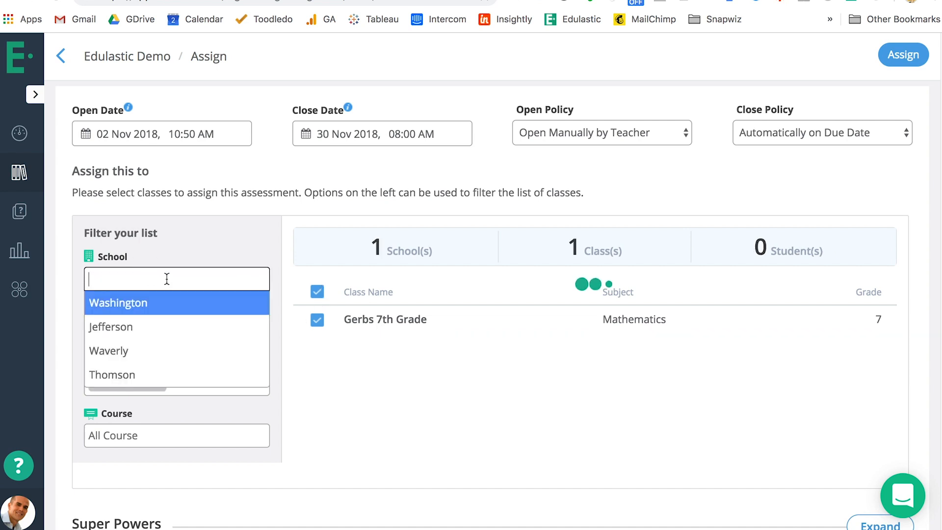
{"action": "left_click", "coordinate": [310, 376]}
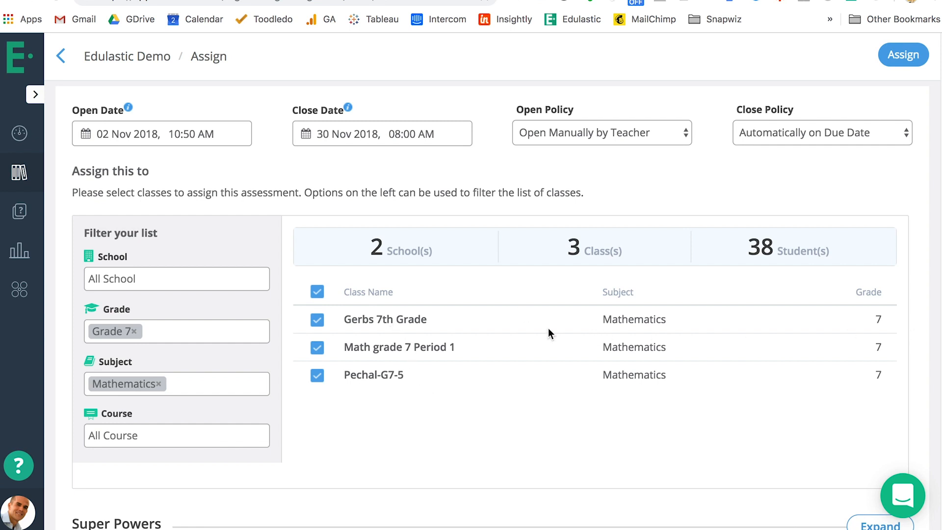
Deselect all classes and select only the first Grade 7 mathematics class in the list
{"action": "left_click", "coordinate": [322, 293]}
{"action": "left_click", "coordinate": [318, 319]}
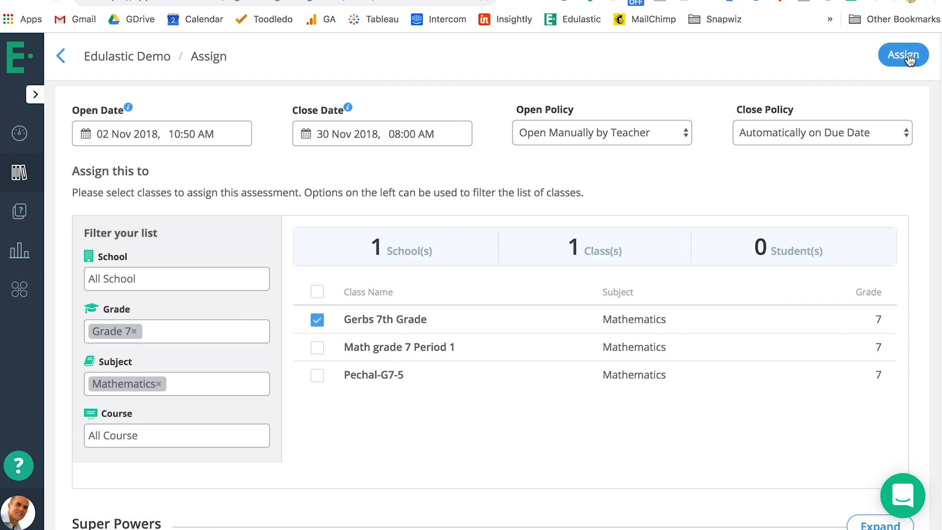
Expand the Super Powers options and examine the score release, safe browser, shuffle, calculator, paper, password and evaluation settings
{"action": "scroll", "coordinate": [834, 265], "scroll_direction": "down", "scroll_amount": 3}
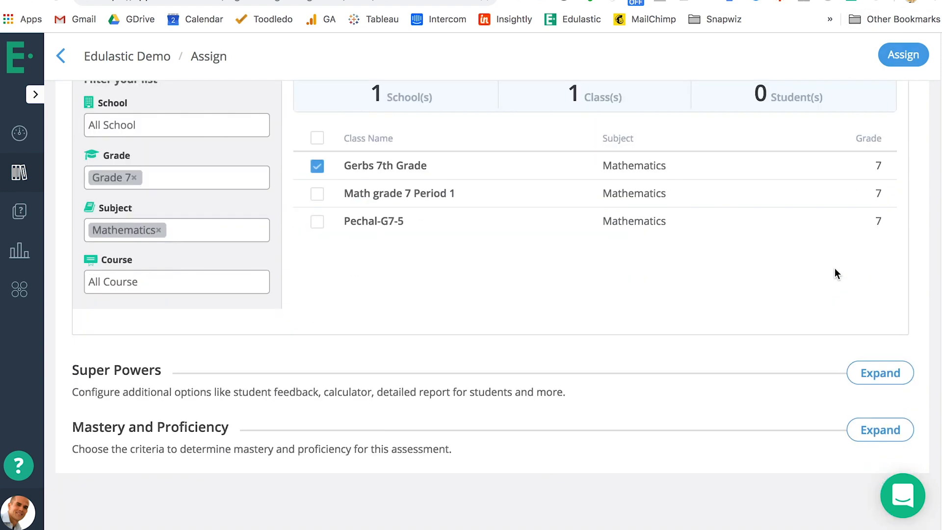
{"action": "left_click", "coordinate": [881, 377]}
{"action": "scroll", "coordinate": [846, 365], "scroll_direction": "down", "scroll_amount": 3}
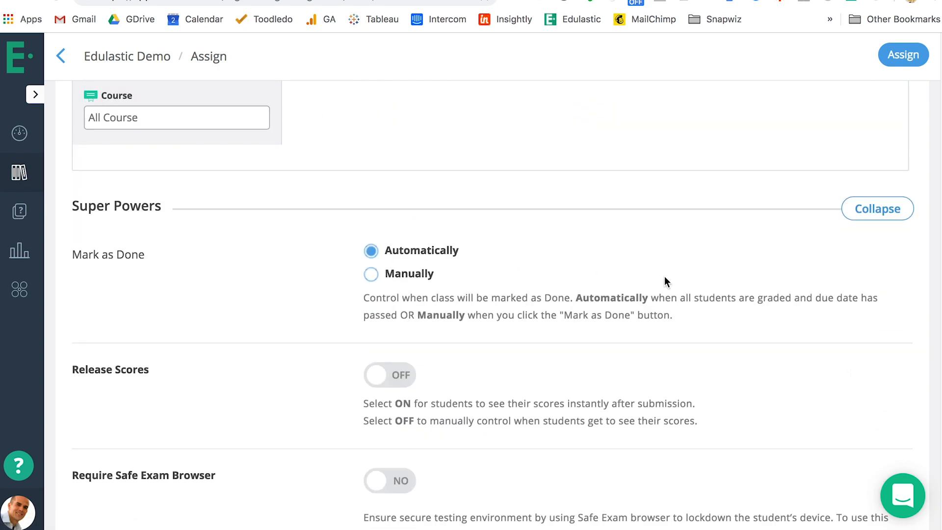
{"action": "scroll", "coordinate": [680, 279], "scroll_direction": "down", "scroll_amount": 3}
{"action": "scroll", "coordinate": [680, 279], "scroll_direction": "down", "scroll_amount": 1}
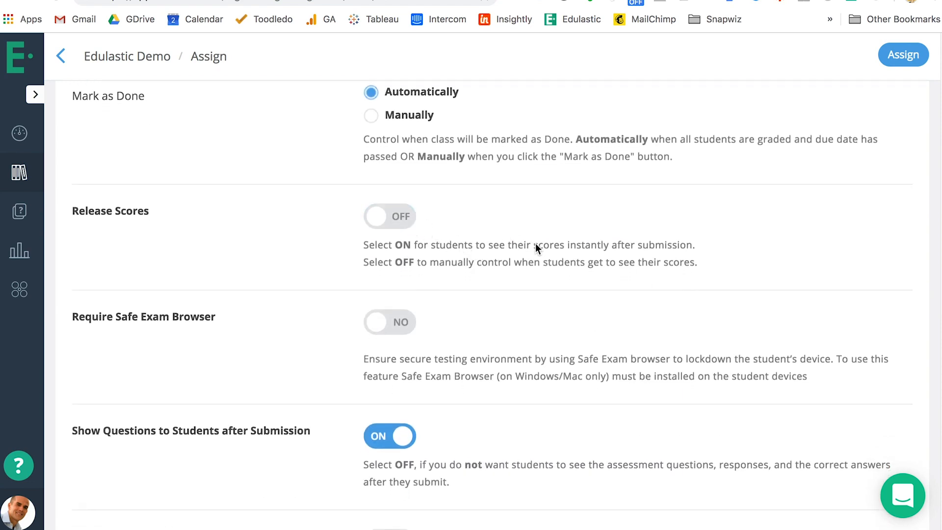
{"action": "scroll", "coordinate": [537, 245], "scroll_direction": "down", "scroll_amount": 2}
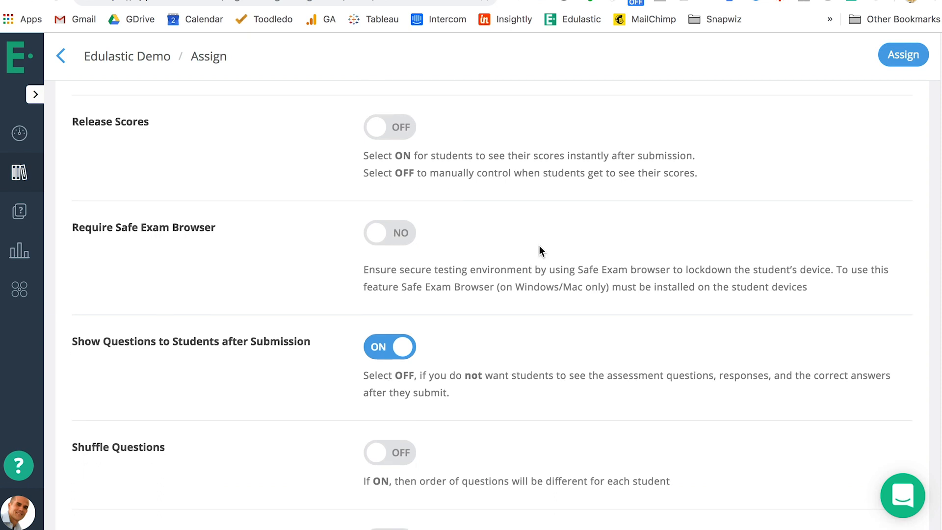
{"action": "scroll", "coordinate": [539, 245], "scroll_direction": "down", "scroll_amount": 1}
{"action": "scroll", "coordinate": [535, 265], "scroll_direction": "down", "scroll_amount": 1}
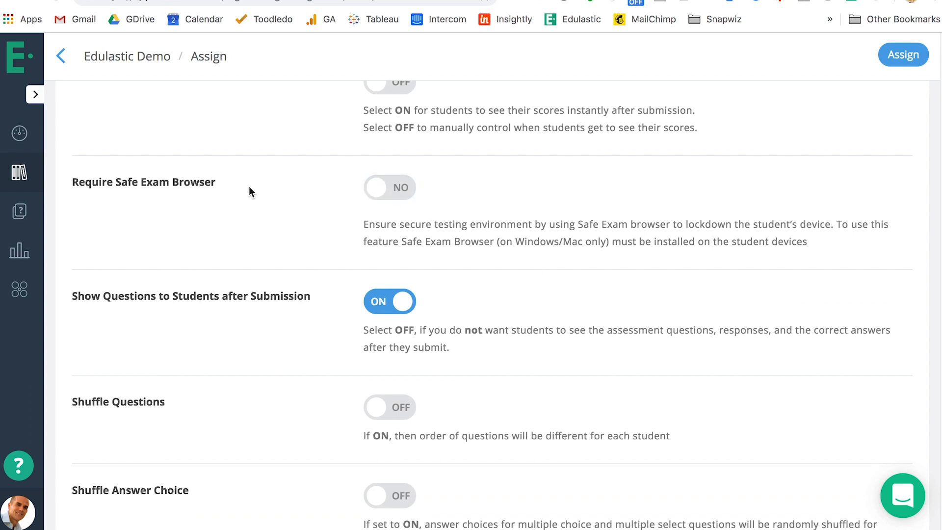
{"action": "scroll", "coordinate": [253, 196], "scroll_direction": "down", "scroll_amount": 2}
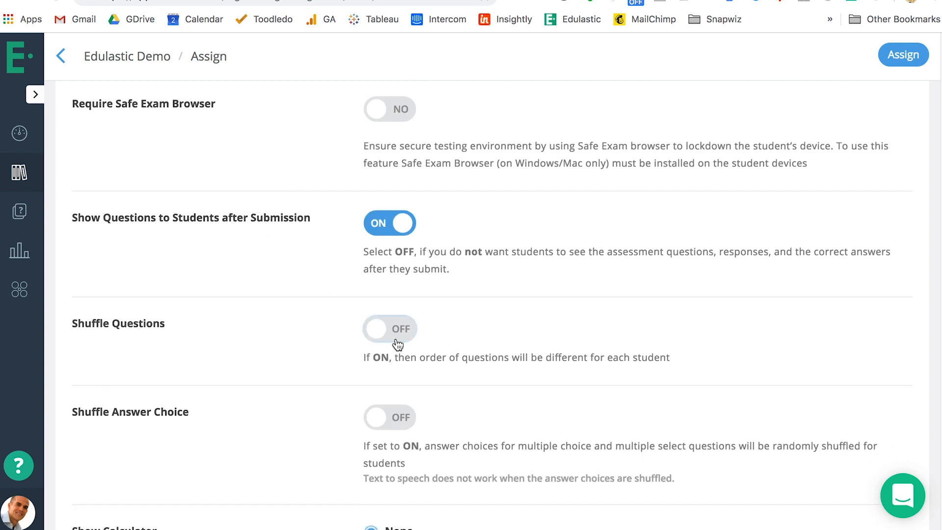
{"action": "scroll", "coordinate": [535, 410], "scroll_direction": "down", "scroll_amount": 3}
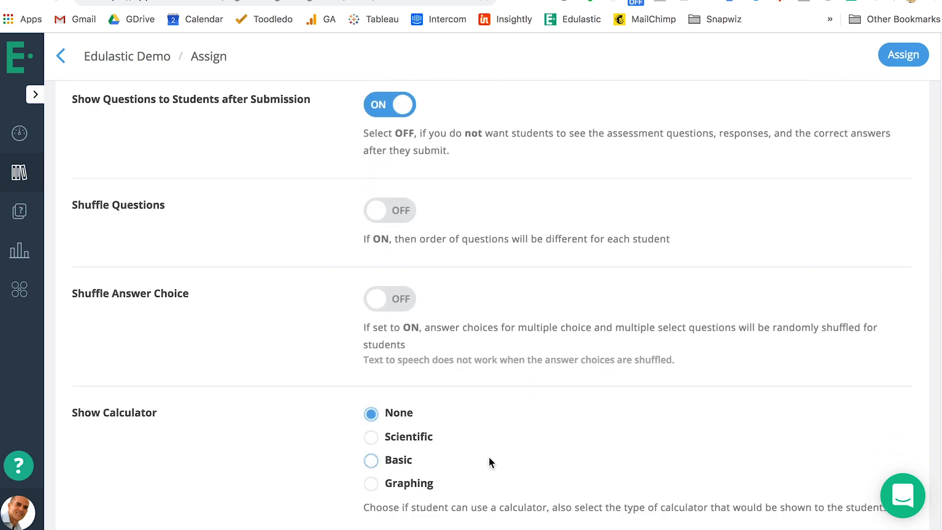
{"action": "scroll", "coordinate": [492, 462], "scroll_direction": "down", "scroll_amount": 1}
{"action": "scroll", "coordinate": [522, 476], "scroll_direction": "down", "scroll_amount": 2}
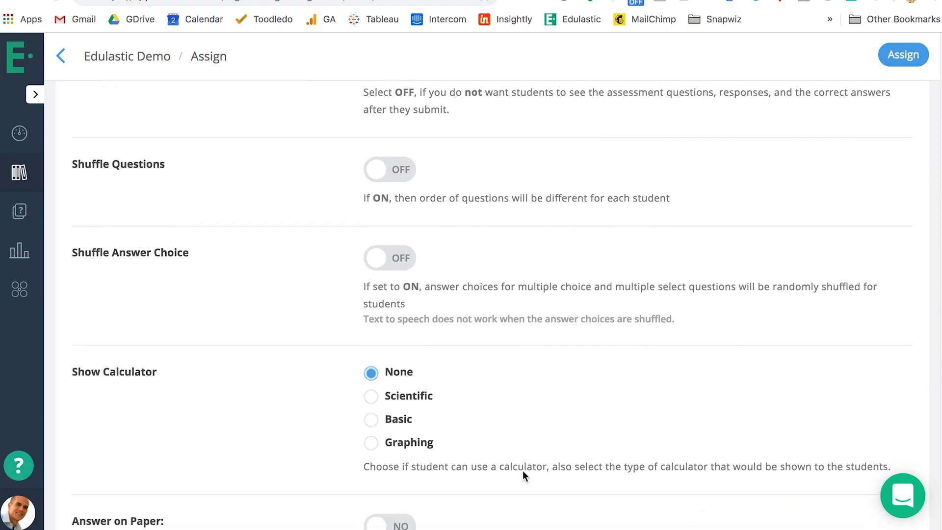
{"action": "scroll", "coordinate": [523, 475], "scroll_direction": "down", "scroll_amount": 6}
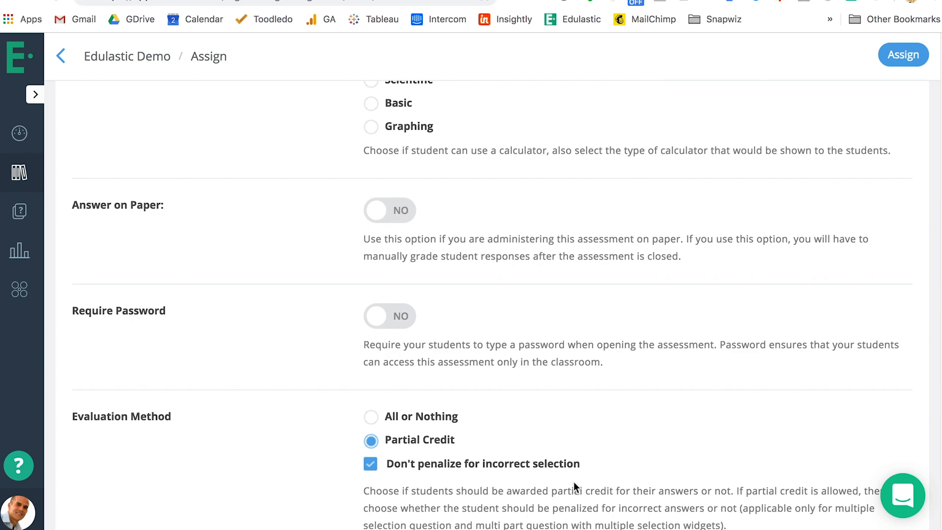
{"action": "scroll", "coordinate": [573, 481], "scroll_direction": "down", "scroll_amount": 1}
{"action": "scroll", "coordinate": [574, 482], "scroll_direction": "up", "scroll_amount": 20}
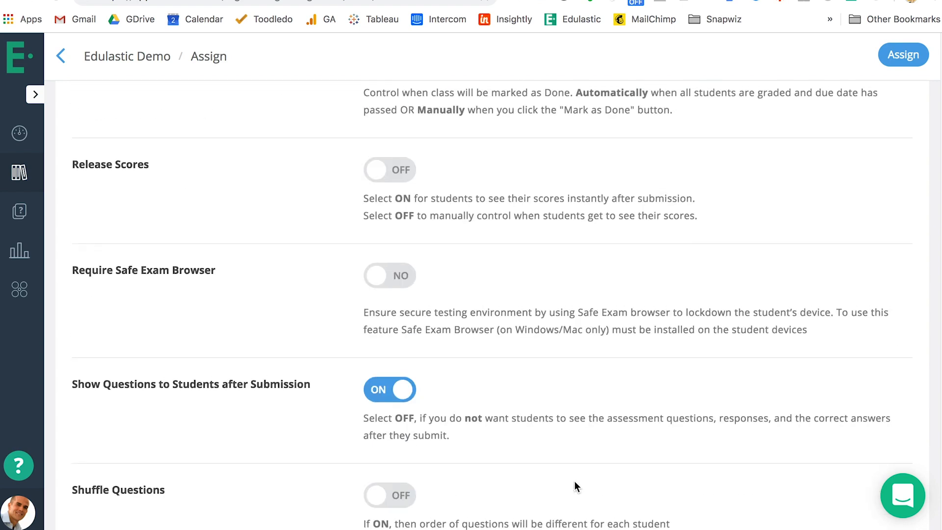
{"action": "scroll", "coordinate": [574, 482], "scroll_direction": "up", "scroll_amount": 3}
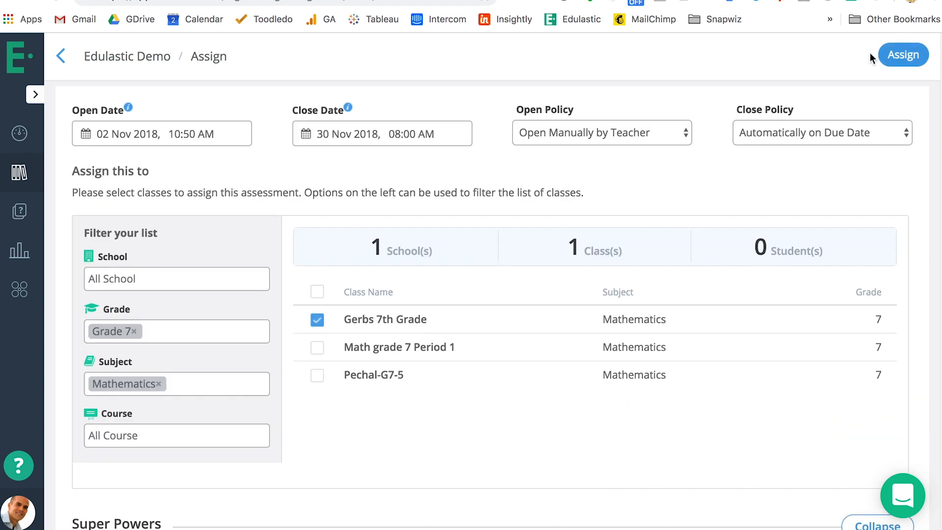
Assign the assessment to the selected class, and open that class's Edulastic Demo assignment for students to work on
{"action": "left_click", "coordinate": [890, 61]}
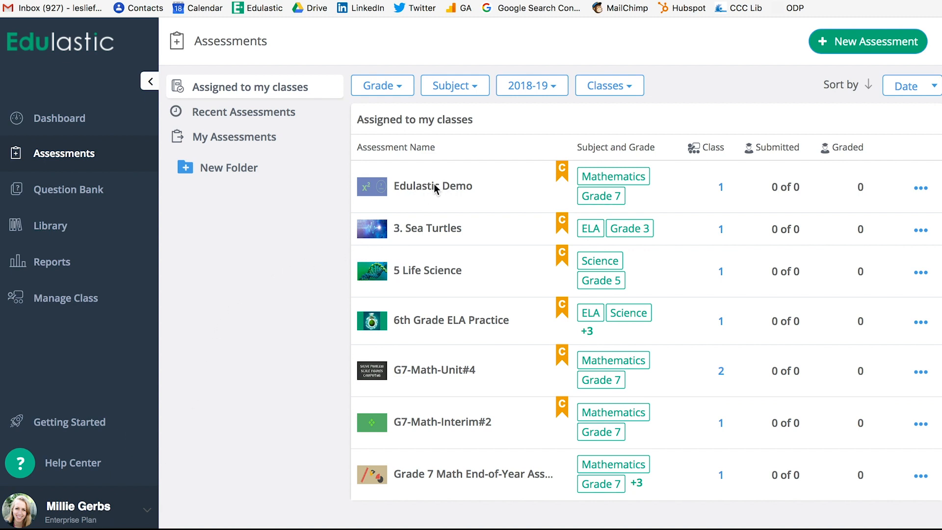
{"action": "left_click", "coordinate": [152, 84]}
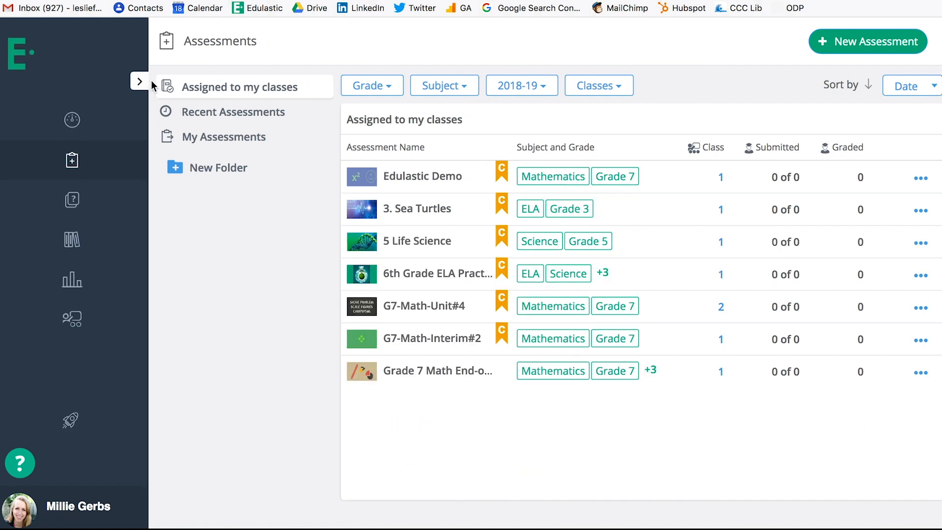
{"action": "mouse_move", "coordinate": [654, 187]}
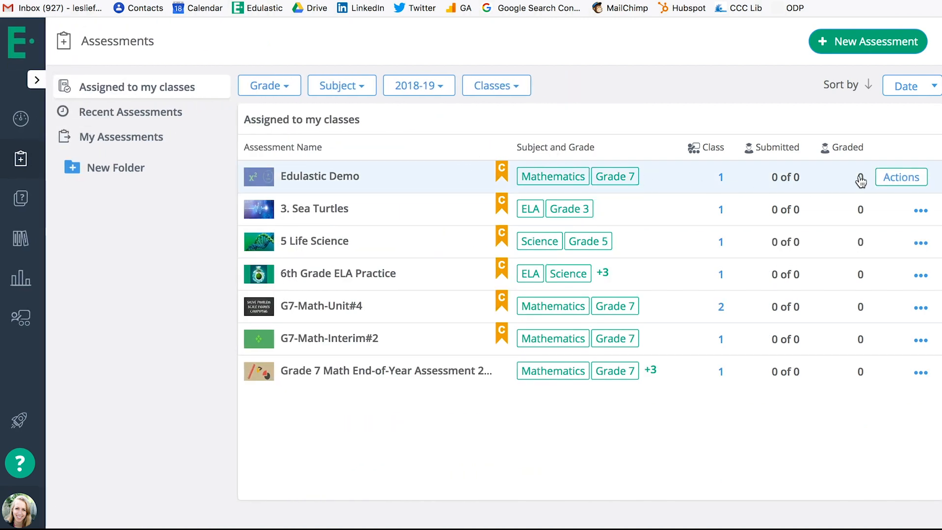
{"action": "left_click", "coordinate": [348, 181]}
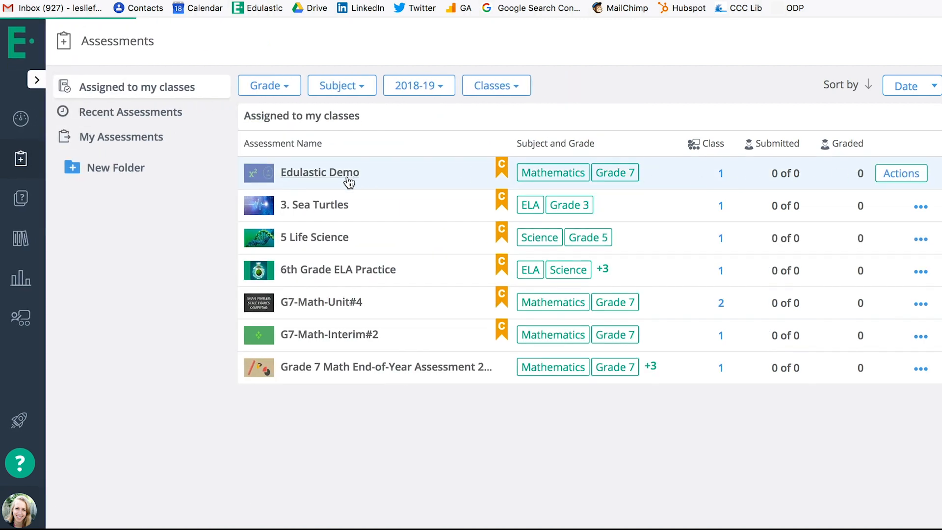
{"action": "left_click", "coordinate": [904, 195]}
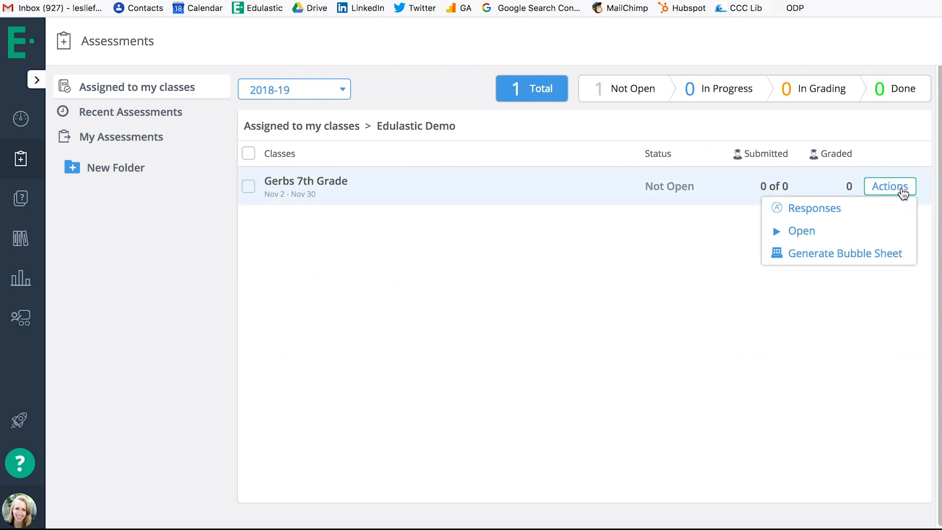
{"action": "left_click", "coordinate": [785, 231]}
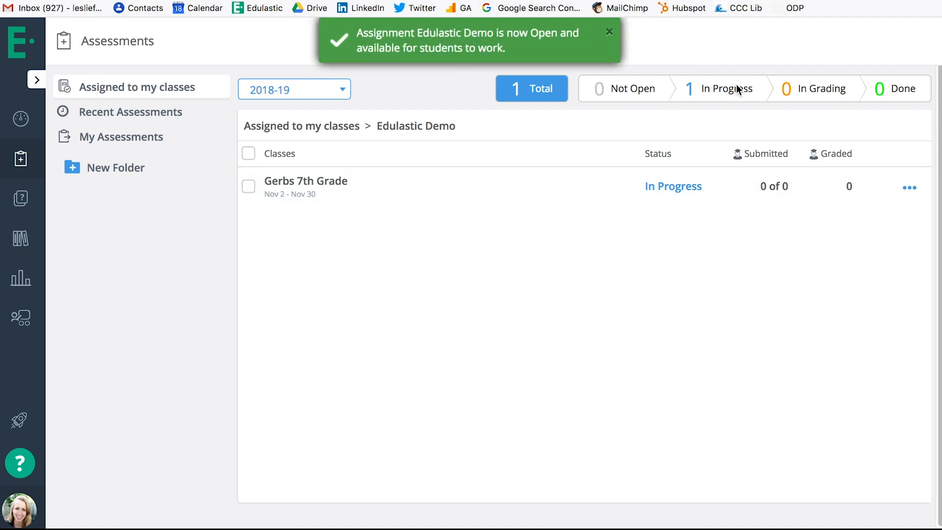
Start closing the class's Edulastic Demo assignment and cancel at the confirmation
{"action": "left_click", "coordinate": [898, 188]}
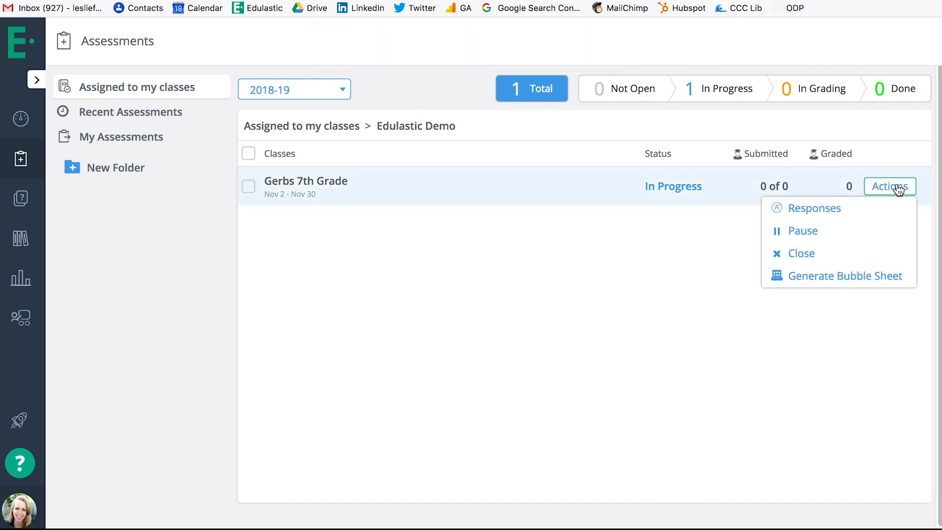
{"action": "left_click", "coordinate": [865, 254]}
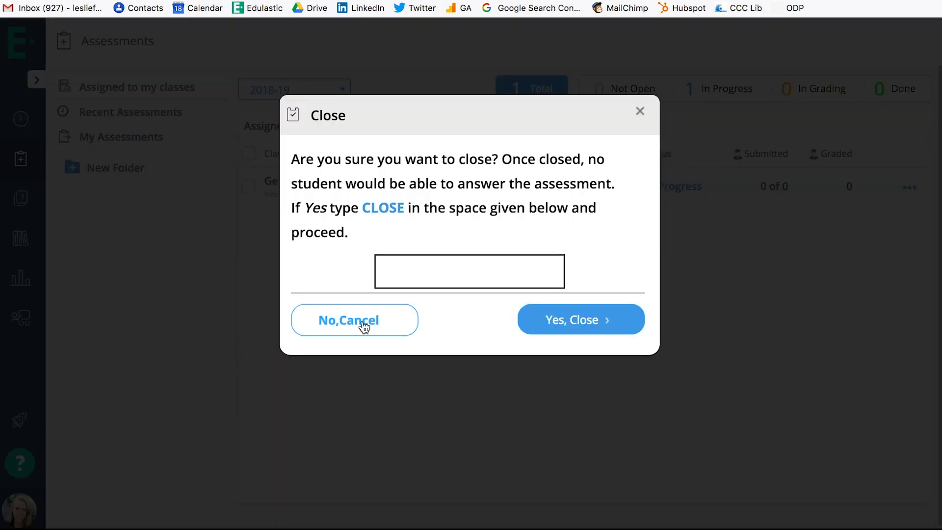
{"action": "left_click", "coordinate": [379, 326]}
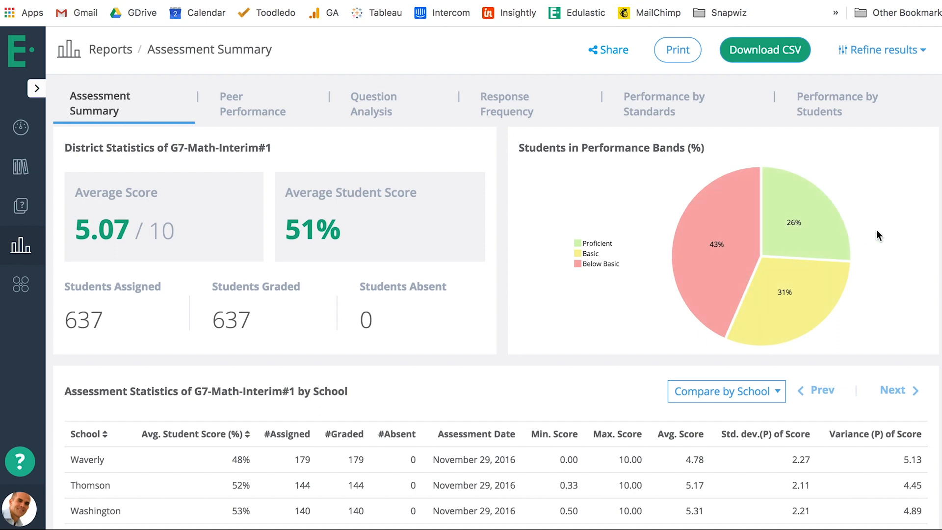
Compare the G7-Math-Interim#1 assessment statistics by teacher in the Assessment Summary report
{"action": "scroll", "coordinate": [876, 229], "scroll_direction": "down", "scroll_amount": 2}
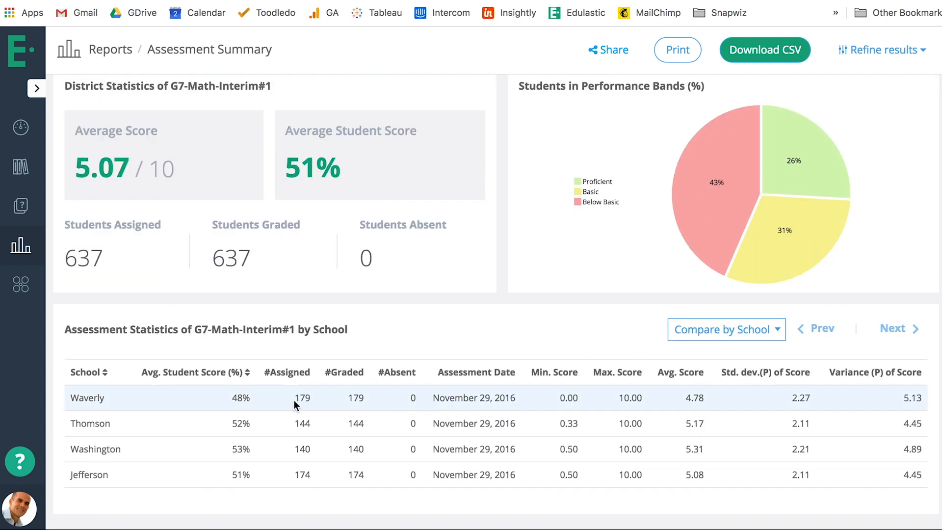
{"action": "left_click", "coordinate": [696, 337]}
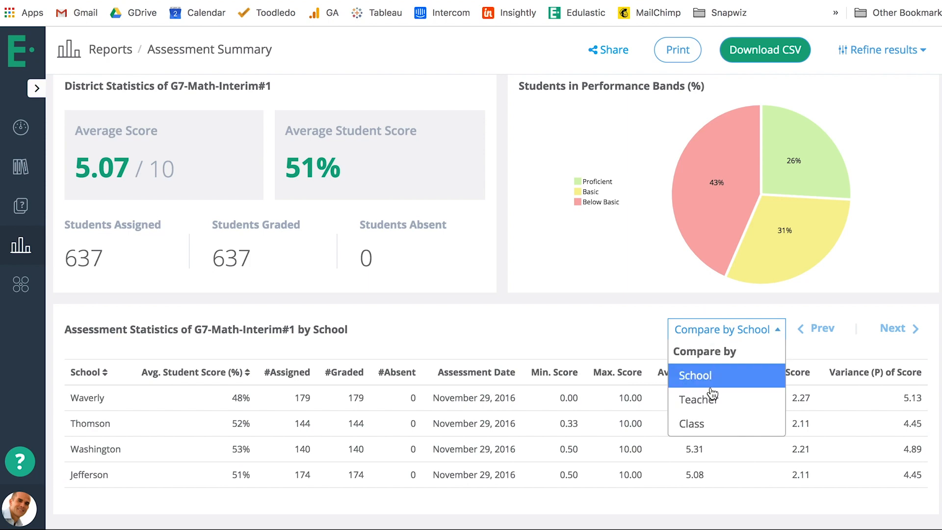
{"action": "left_click", "coordinate": [694, 395]}
{"action": "scroll", "coordinate": [713, 392], "scroll_direction": "up", "scroll_amount": 2}
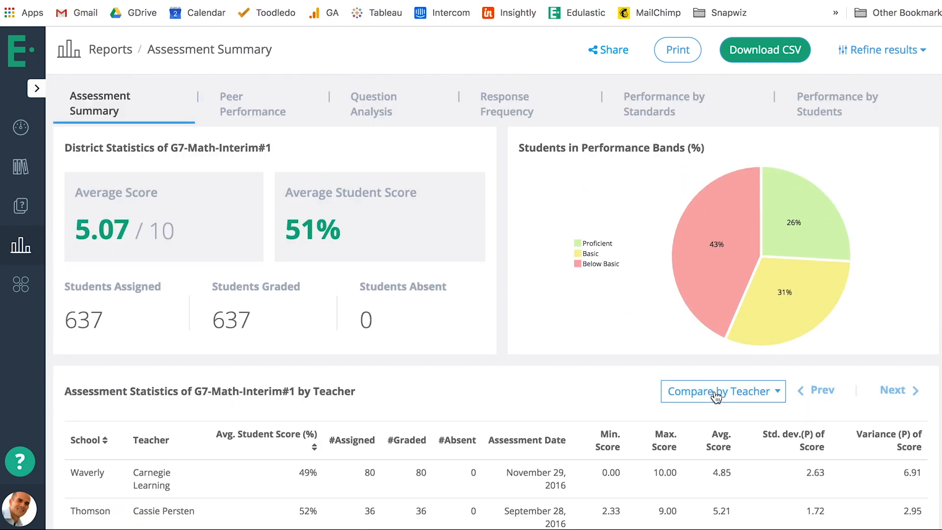
Open the Peer Performance report, compare it by teacher, and examine the score chart and the statistics table
{"action": "left_click", "coordinate": [251, 112]}
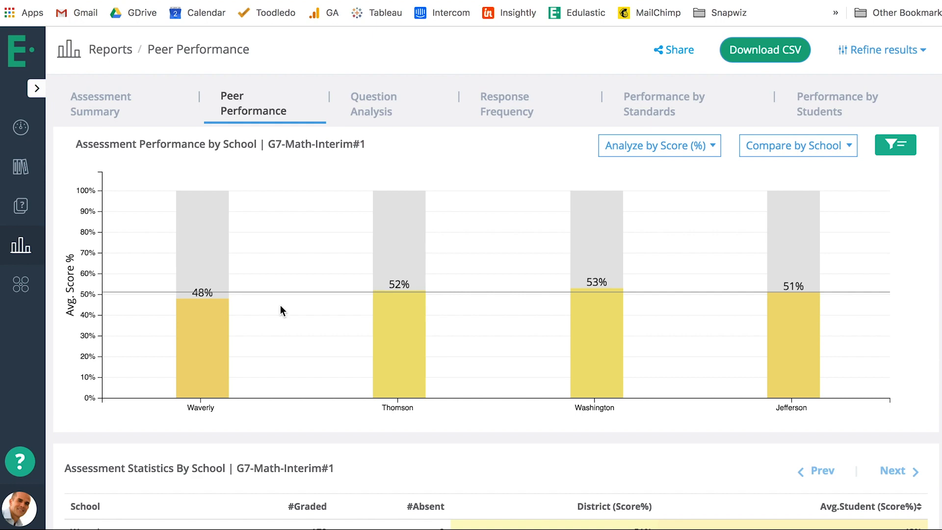
{"action": "left_click", "coordinate": [797, 151]}
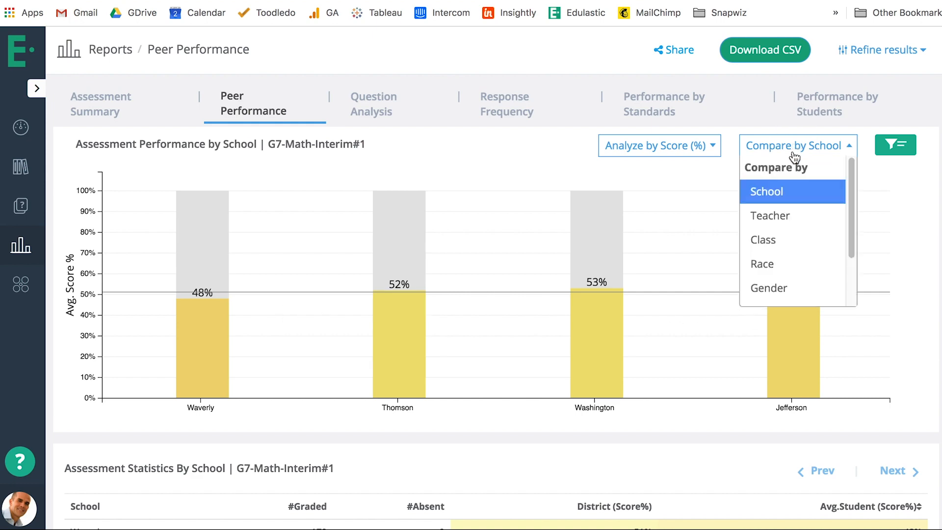
{"action": "left_click", "coordinate": [780, 219]}
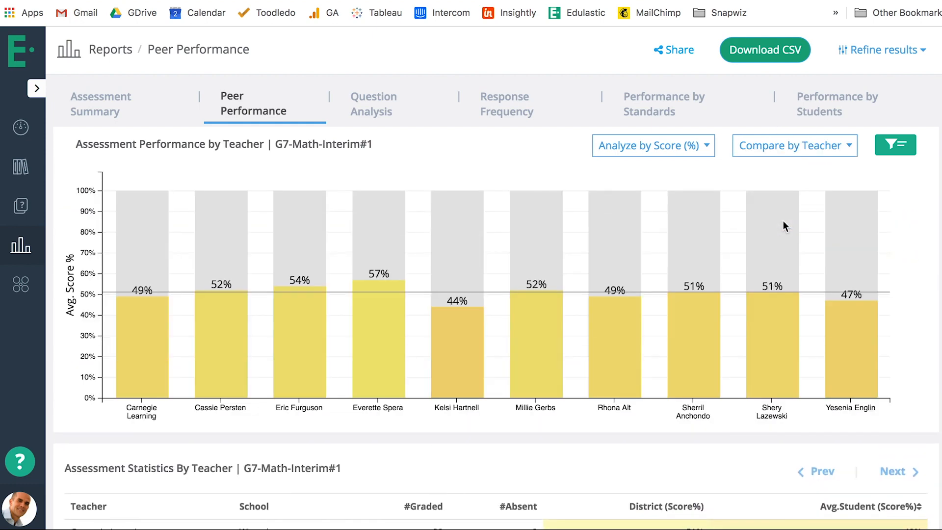
{"action": "scroll", "coordinate": [779, 252], "scroll_direction": "down", "scroll_amount": 1}
{"action": "scroll", "coordinate": [779, 252], "scroll_direction": "down", "scroll_amount": 5}
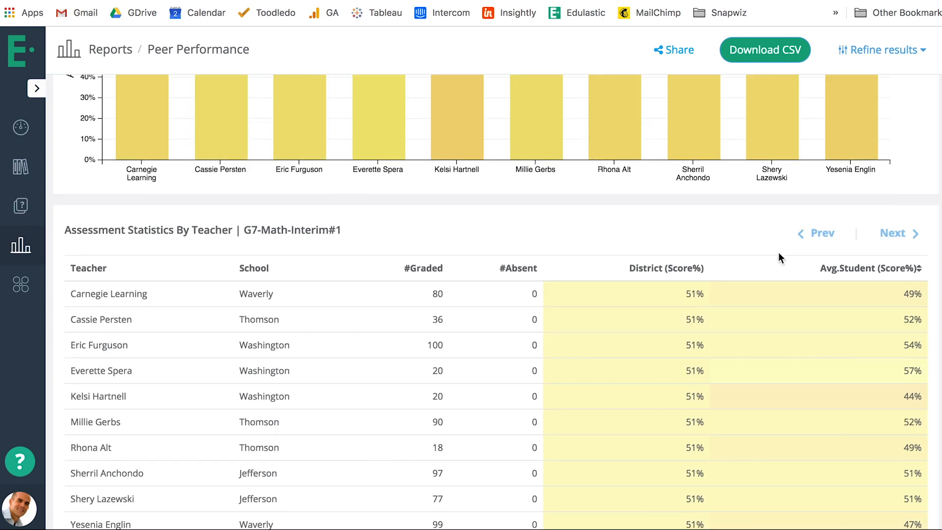
{"action": "scroll", "coordinate": [731, 291], "scroll_direction": "up", "scroll_amount": 5}
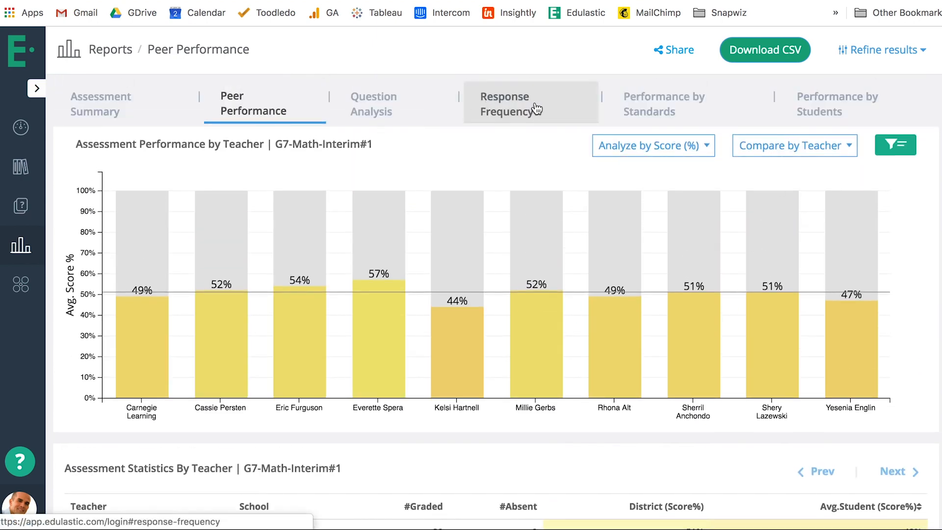
Open the Performance by Standards report and examine the average scores per standard and the analysis by school
{"action": "left_click", "coordinate": [668, 105]}
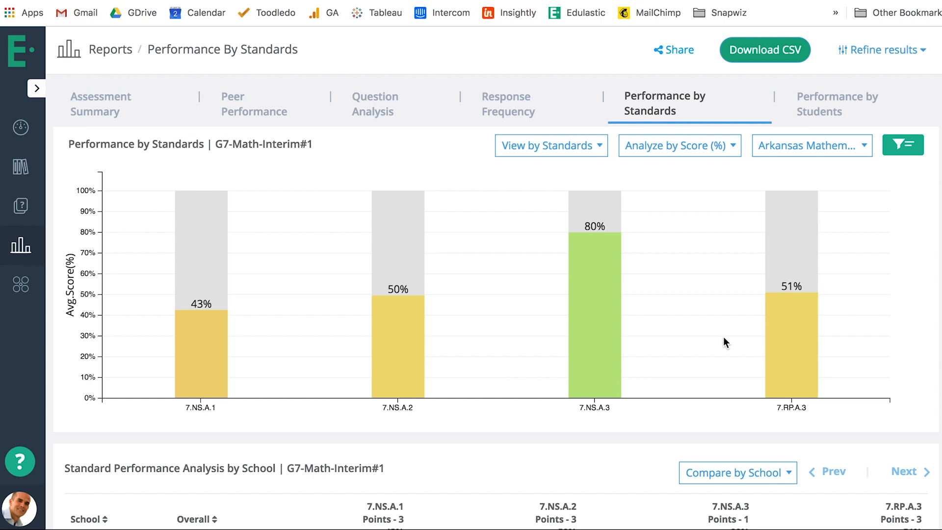
{"action": "scroll", "coordinate": [712, 294], "scroll_direction": "down", "scroll_amount": 2}
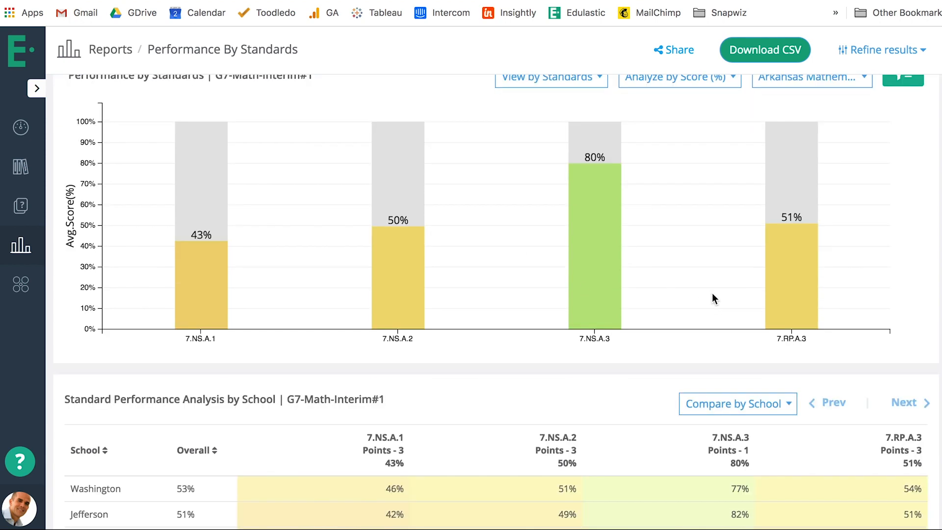
{"action": "scroll", "coordinate": [680, 268], "scroll_direction": "up", "scroll_amount": 2}
{"action": "scroll", "coordinate": [681, 270], "scroll_direction": "down", "scroll_amount": 3}
{"action": "scroll", "coordinate": [681, 270], "scroll_direction": "up", "scroll_amount": 3}
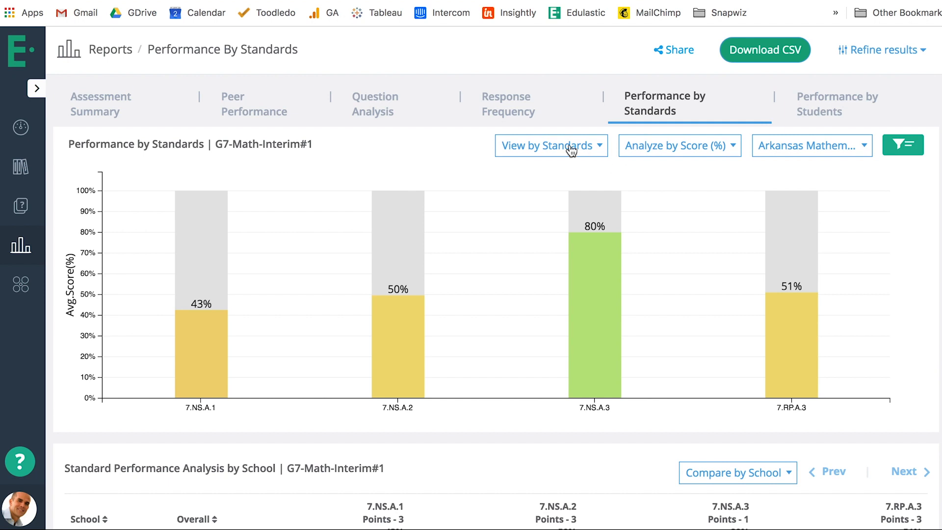
Analyze the standards report by Standards Proficiency and compare its Standard Performance Analysis table by teacher
{"action": "left_click", "coordinate": [673, 145]}
{"action": "left_click", "coordinate": [667, 253]}
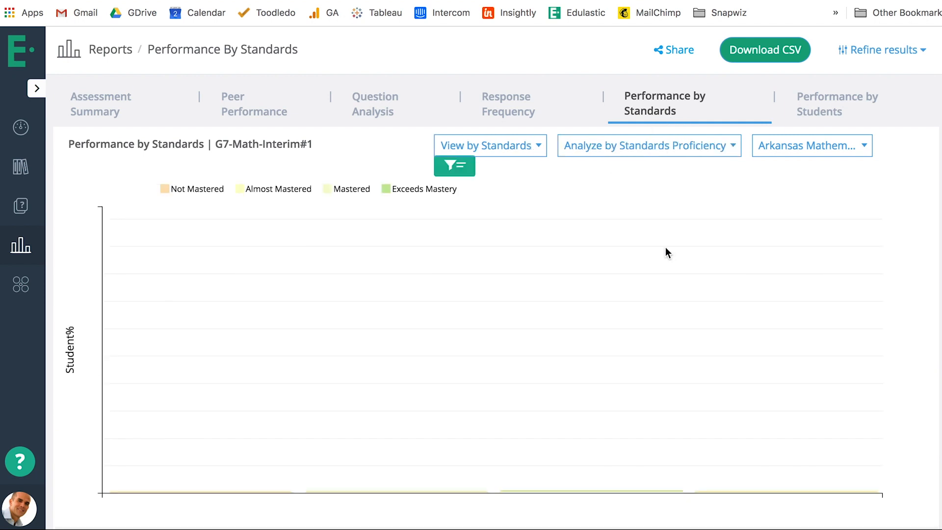
{"action": "scroll", "coordinate": [667, 249], "scroll_direction": "down", "scroll_amount": 3}
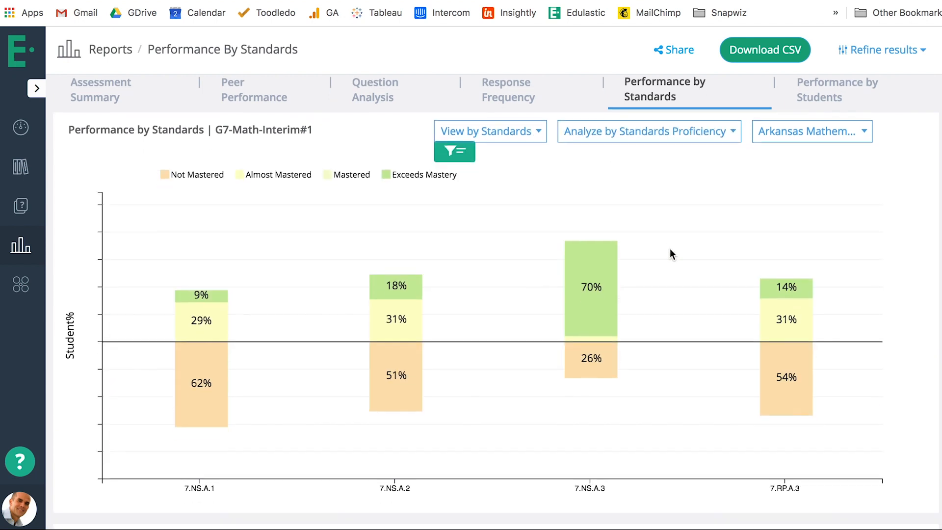
{"action": "scroll", "coordinate": [672, 249], "scroll_direction": "down", "scroll_amount": 5}
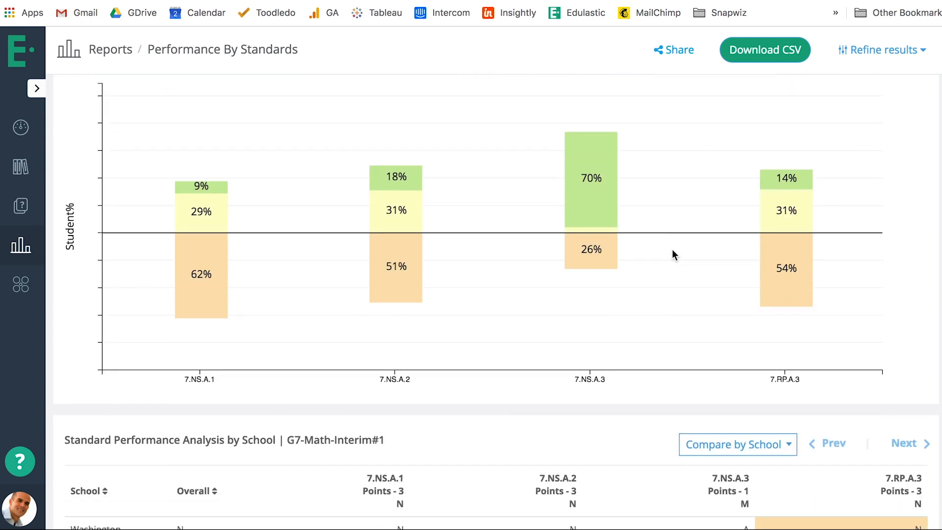
{"action": "left_click", "coordinate": [738, 324]}
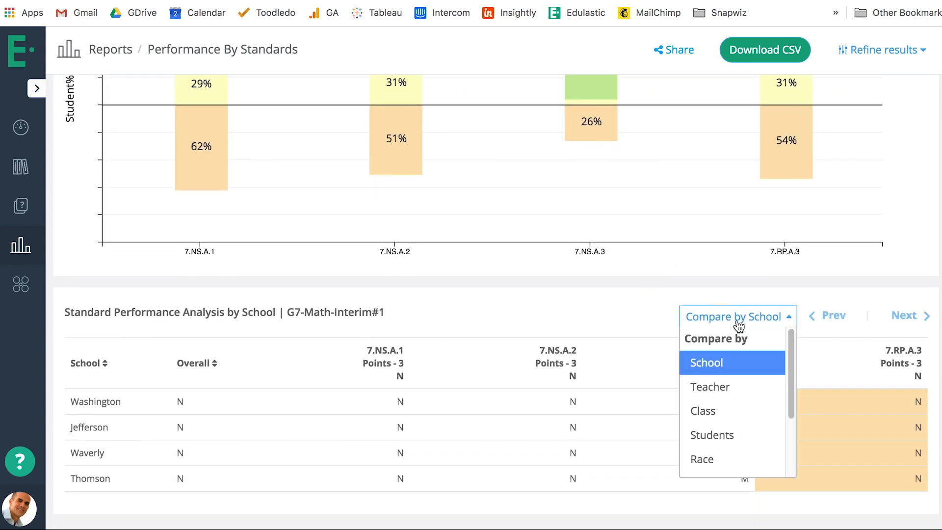
{"action": "left_click", "coordinate": [741, 387]}
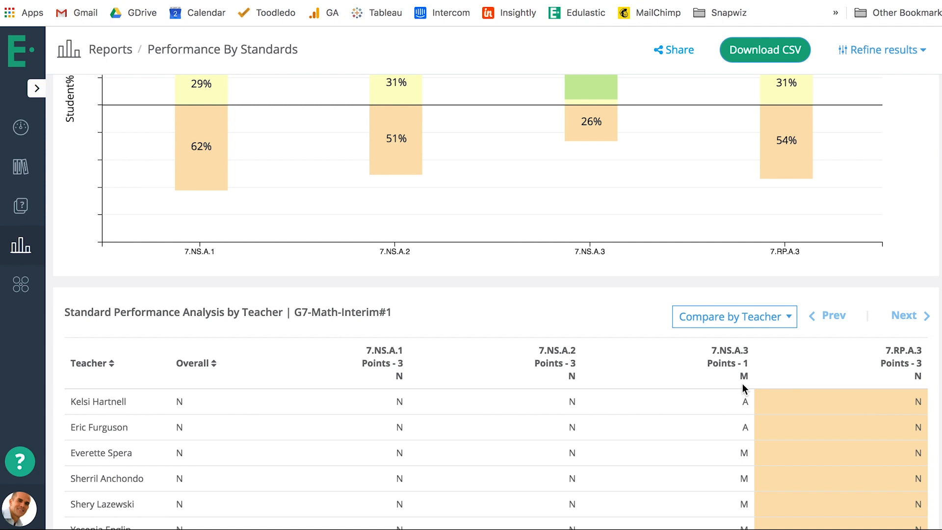
{"action": "scroll", "coordinate": [743, 387], "scroll_direction": "up", "scroll_amount": 5}
Open the Performance by Students report, examine the score distribution, and filter the student table to the Below Basic proficiency band
{"action": "left_click", "coordinate": [811, 105]}
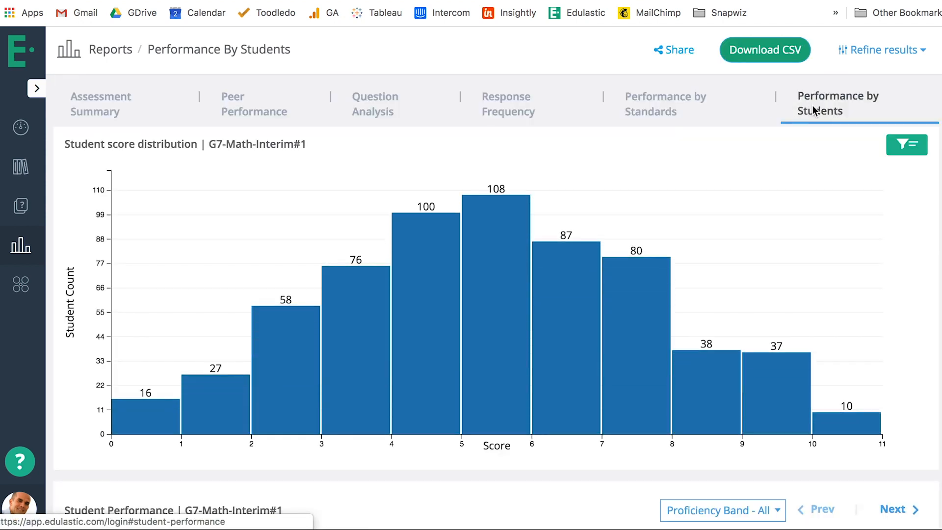
{"action": "scroll", "coordinate": [872, 304], "scroll_direction": "down", "scroll_amount": 1}
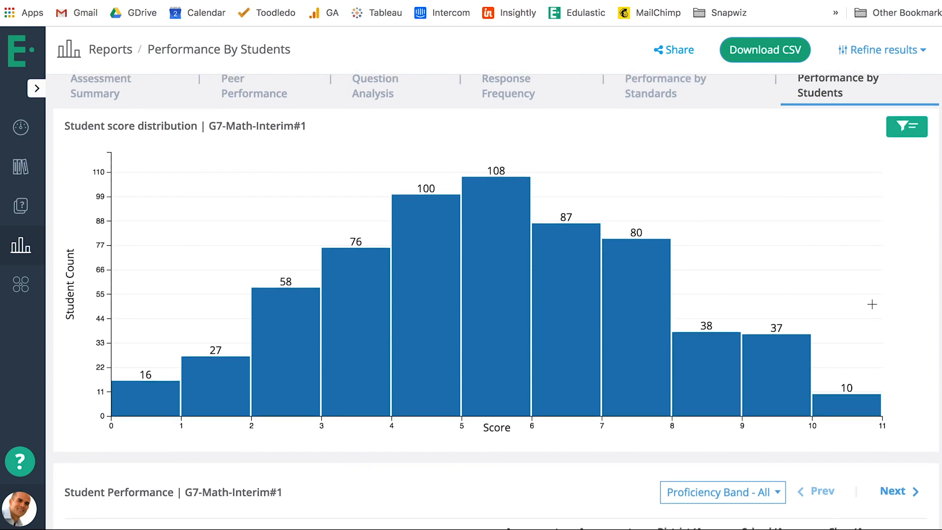
{"action": "scroll", "coordinate": [878, 305], "scroll_direction": "down", "scroll_amount": 5}
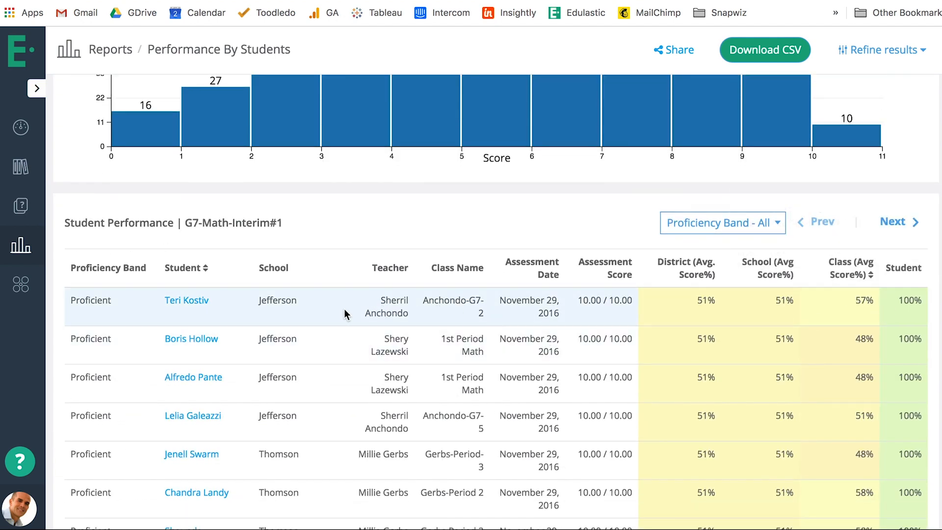
{"action": "left_click", "coordinate": [759, 226]}
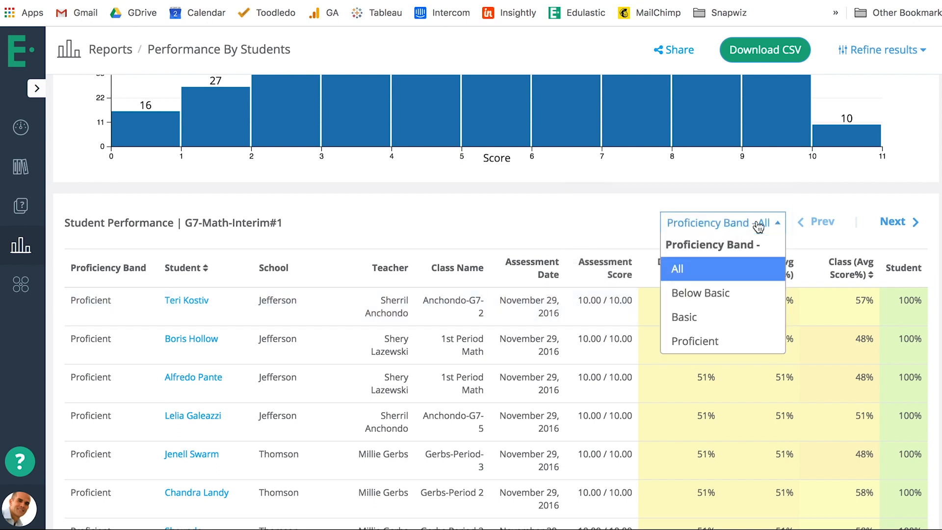
{"action": "left_click", "coordinate": [740, 297]}
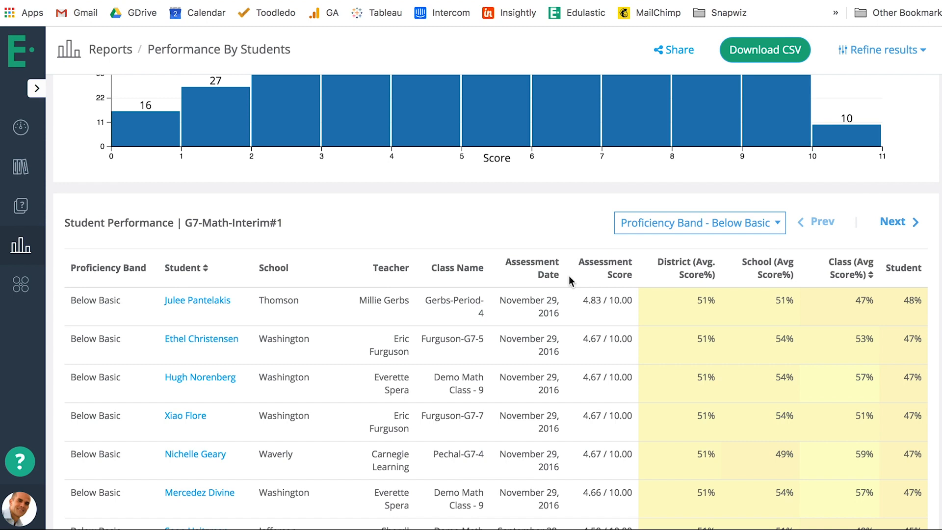
{"action": "scroll", "coordinate": [568, 273], "scroll_direction": "down", "scroll_amount": 4}
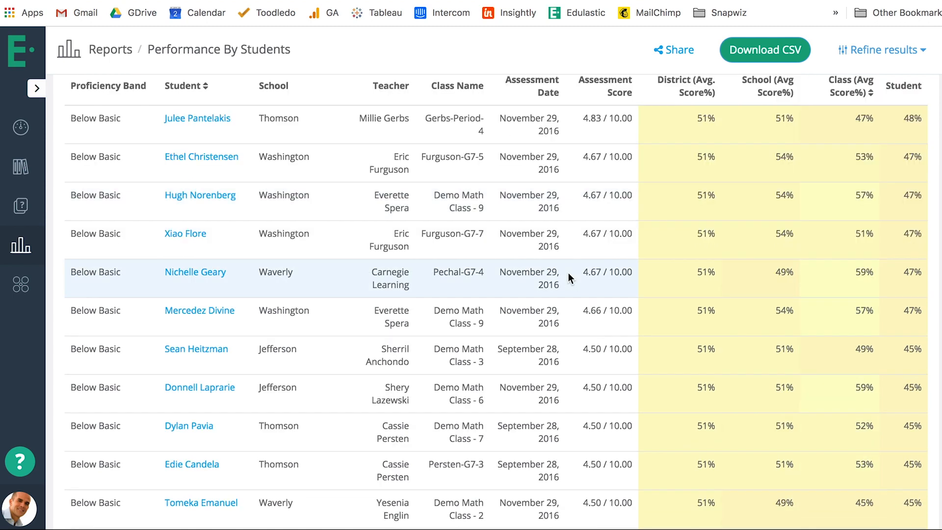
{"action": "scroll", "coordinate": [568, 273], "scroll_direction": "up", "scroll_amount": 10}
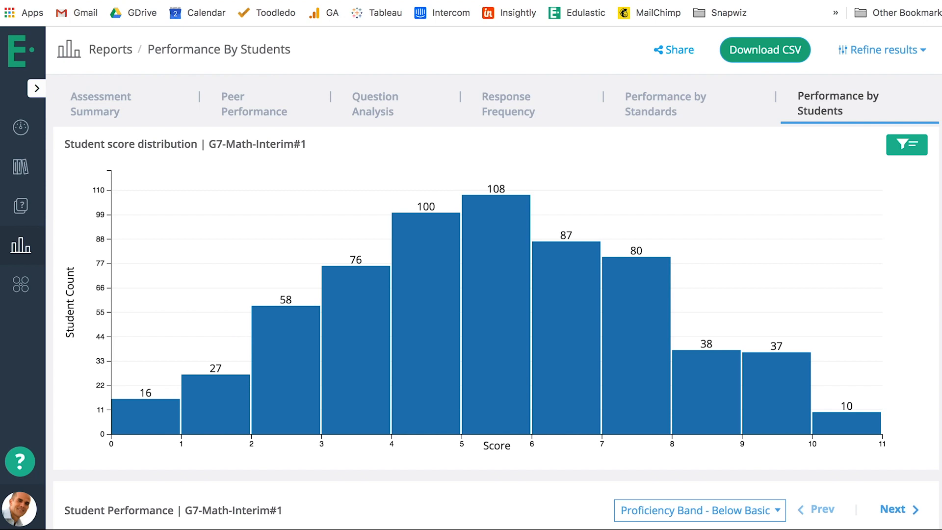
Open the Question Analysis report and compare the detailed performance table by teacher
{"action": "left_click", "coordinate": [387, 107]}
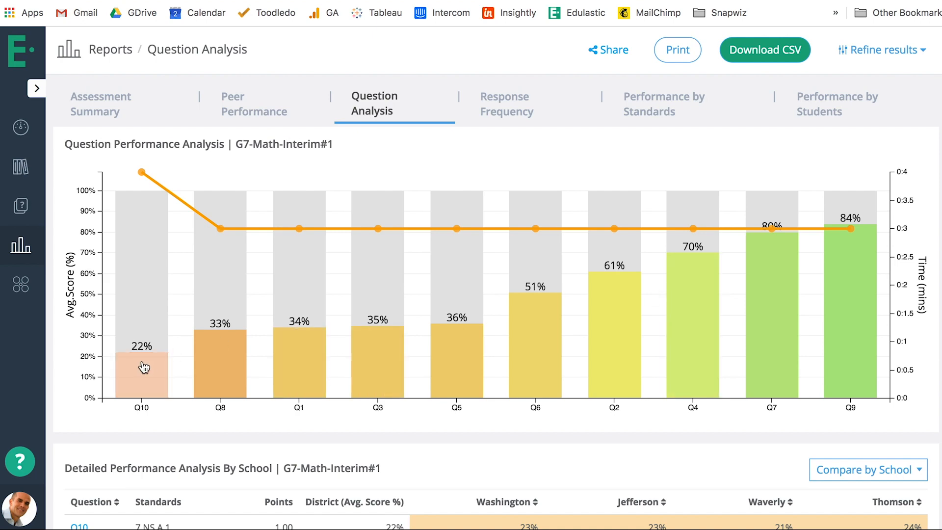
{"action": "scroll", "coordinate": [147, 365], "scroll_direction": "down", "scroll_amount": 4}
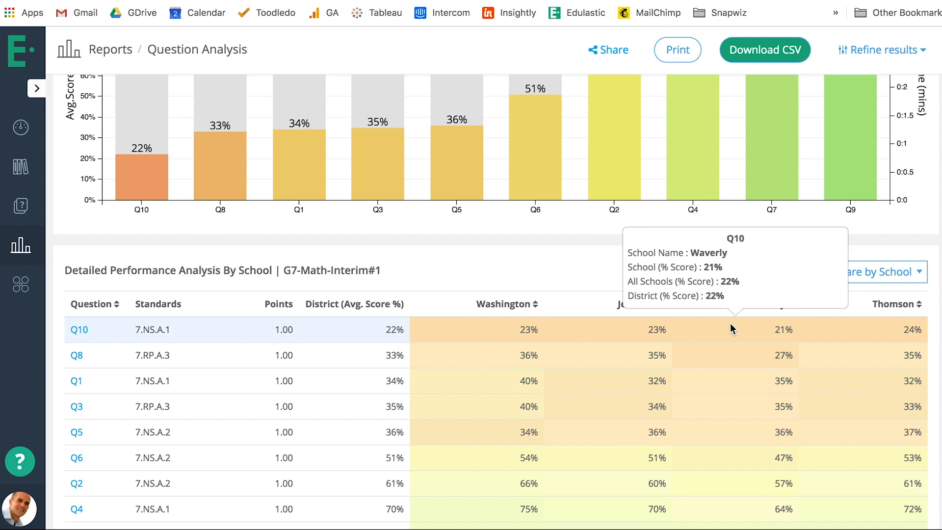
{"action": "left_click", "coordinate": [865, 273]}
{"action": "left_click", "coordinate": [841, 338]}
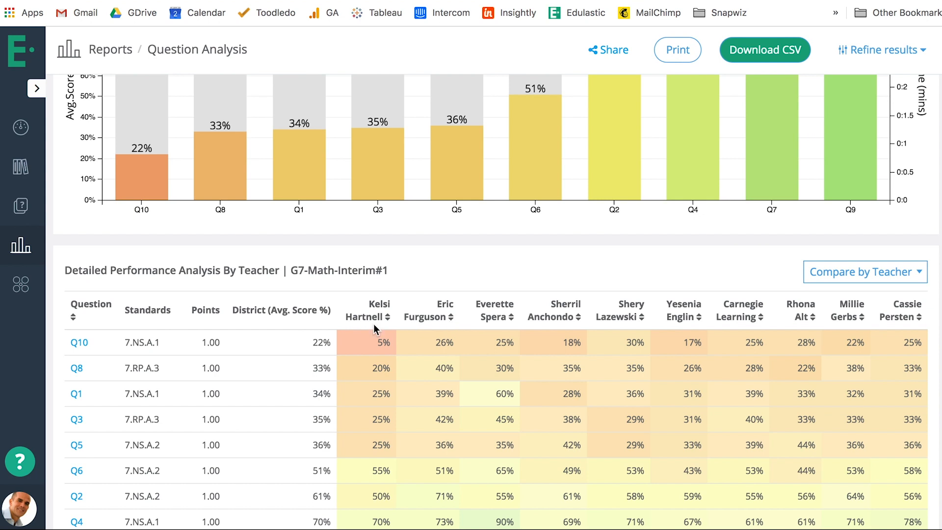
Open the detailed student responses for Q10, examine the question and its answer choices, and return to the report
{"action": "left_click", "coordinate": [82, 343]}
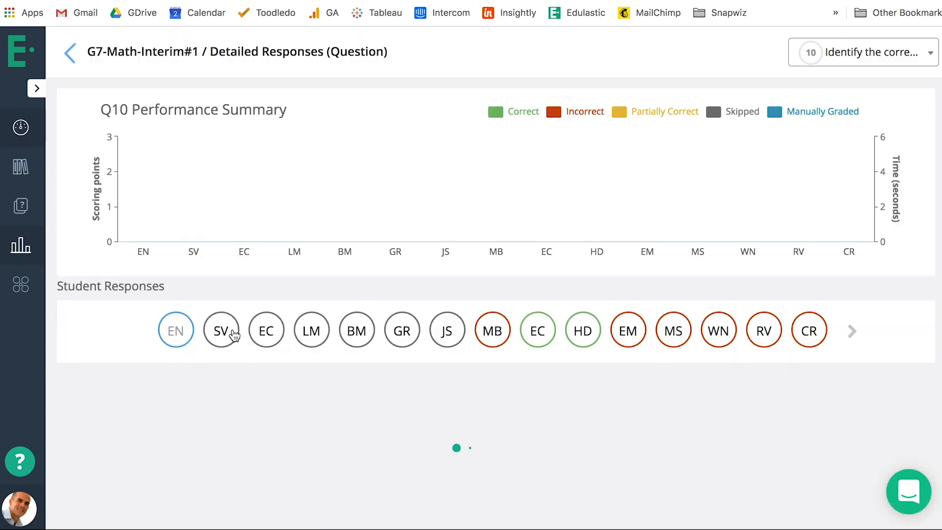
{"action": "scroll", "coordinate": [516, 361], "scroll_direction": "down", "scroll_amount": 5}
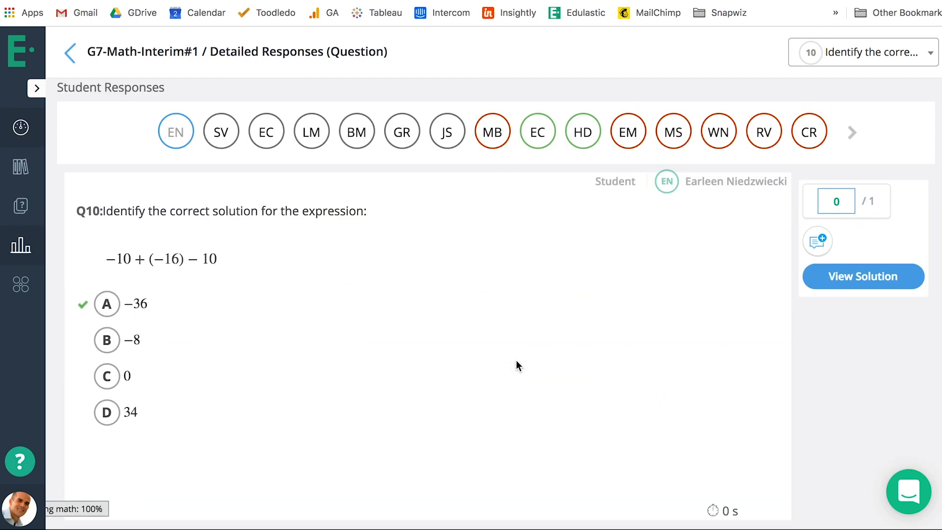
{"action": "scroll", "coordinate": [517, 362], "scroll_direction": "up", "scroll_amount": 3}
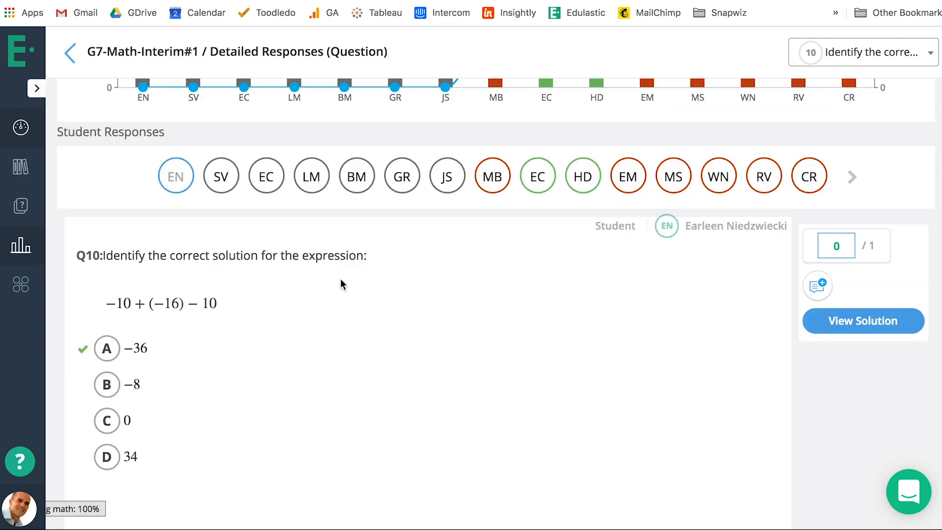
{"action": "left_click", "coordinate": [69, 53]}
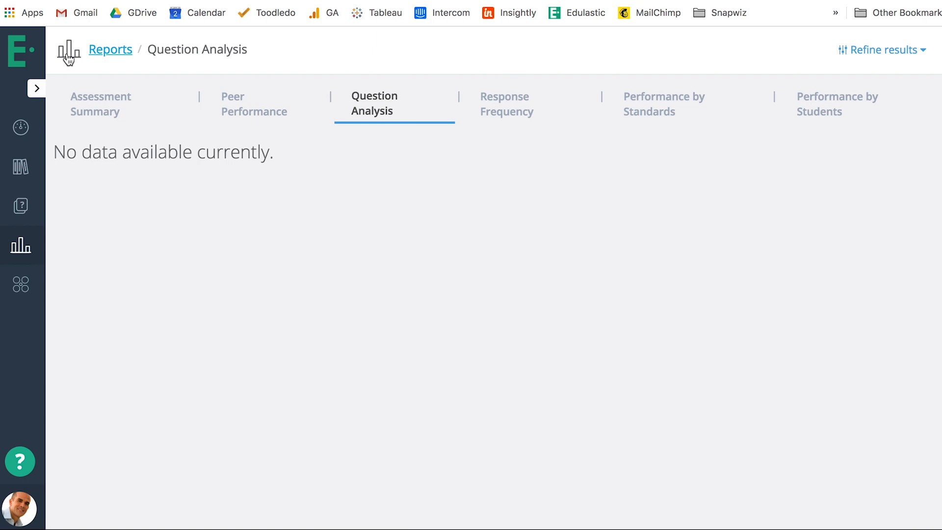
Open the Response Frequency report and examine question type performance, the warning thresholds and the response breakdown per question
{"action": "left_click", "coordinate": [545, 106]}
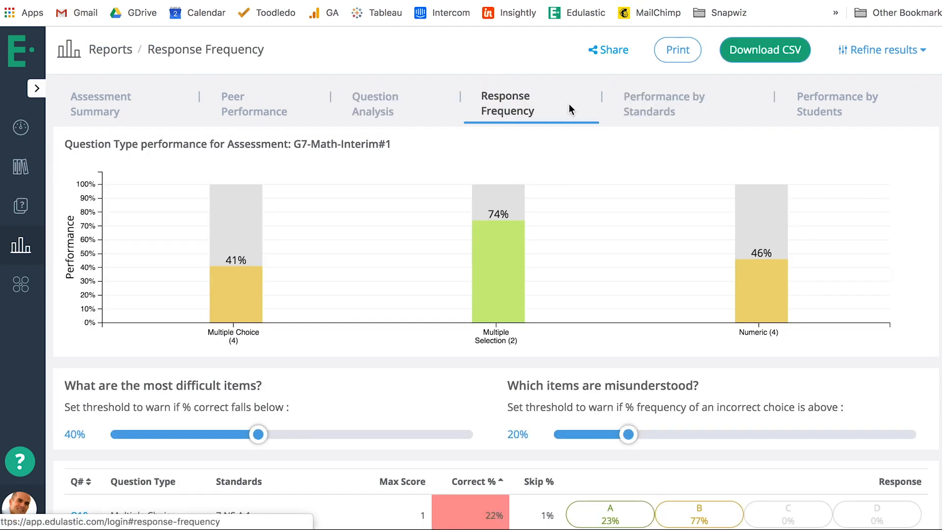
{"action": "scroll", "coordinate": [687, 283], "scroll_direction": "down", "scroll_amount": 4}
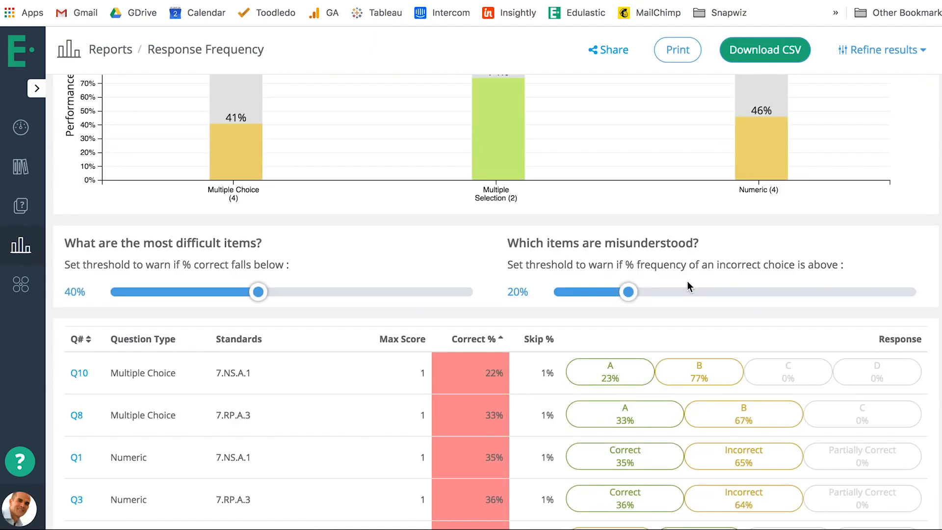
{"action": "scroll", "coordinate": [681, 286], "scroll_direction": "down", "scroll_amount": 1}
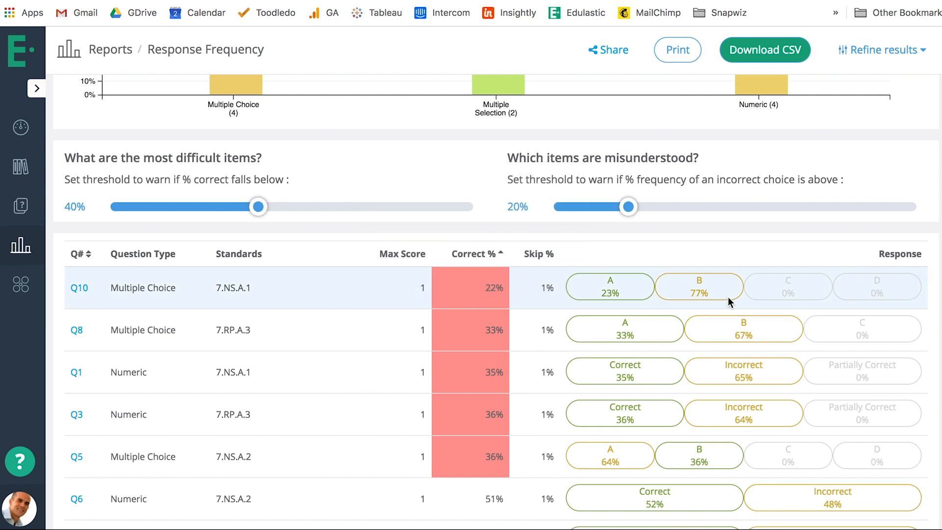
{"action": "mouse_move", "coordinate": [730, 296]}
{"action": "scroll", "coordinate": [764, 283], "scroll_direction": "up", "scroll_amount": 3}
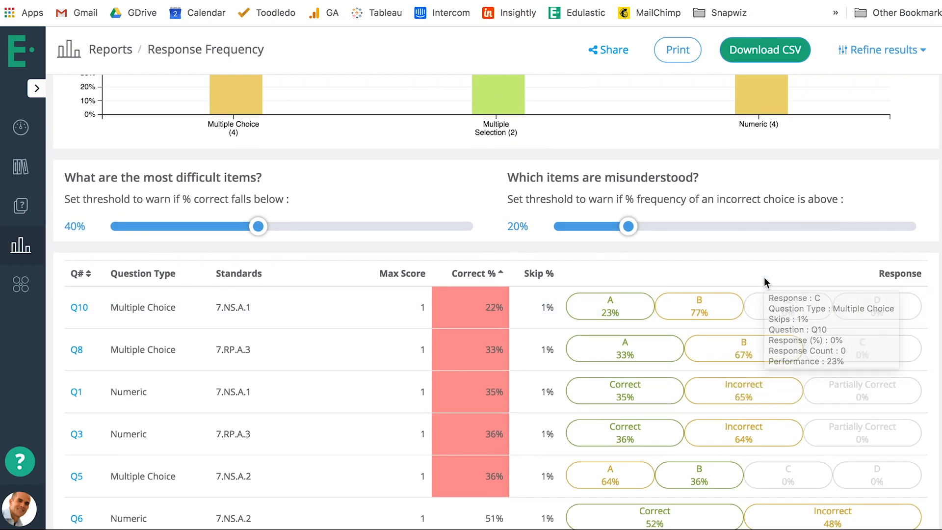
{"action": "scroll", "coordinate": [765, 284], "scroll_direction": "up", "scroll_amount": 5}
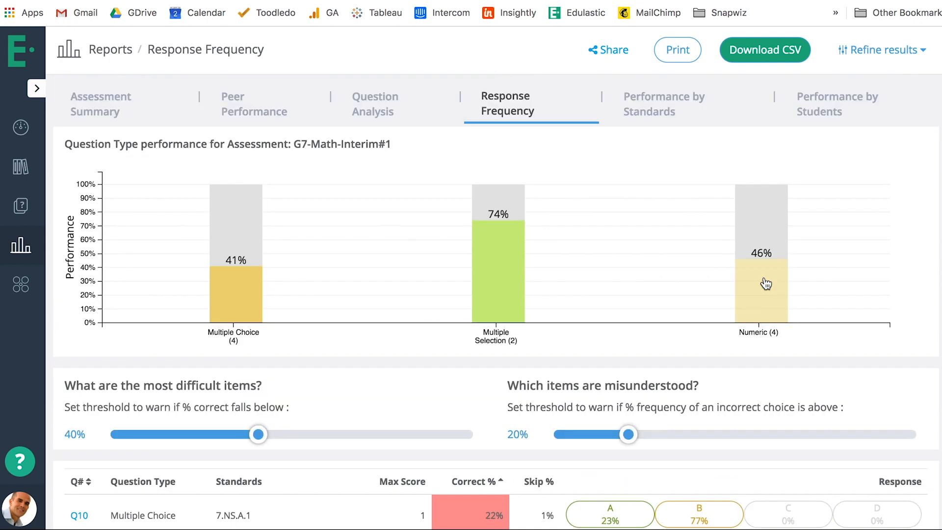